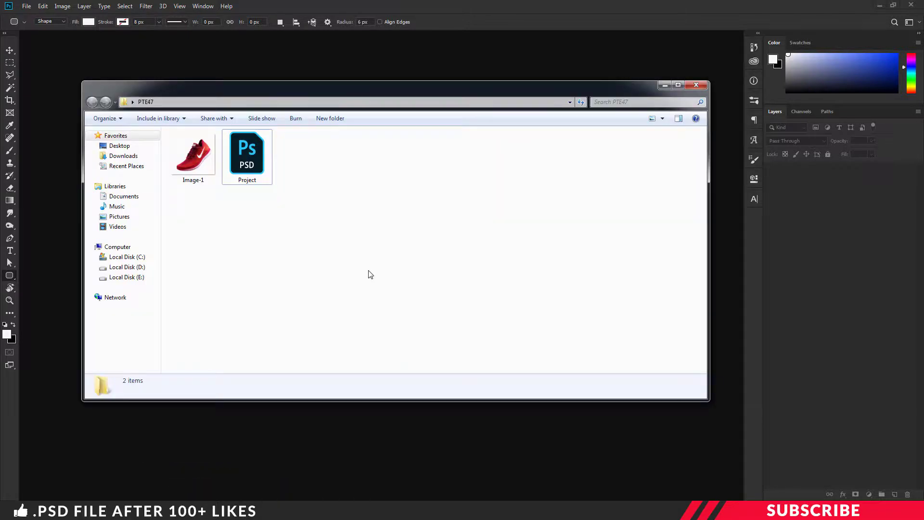
- Open Project.psd from the PTE47 folder in Photoshop
double_click(250, 152)
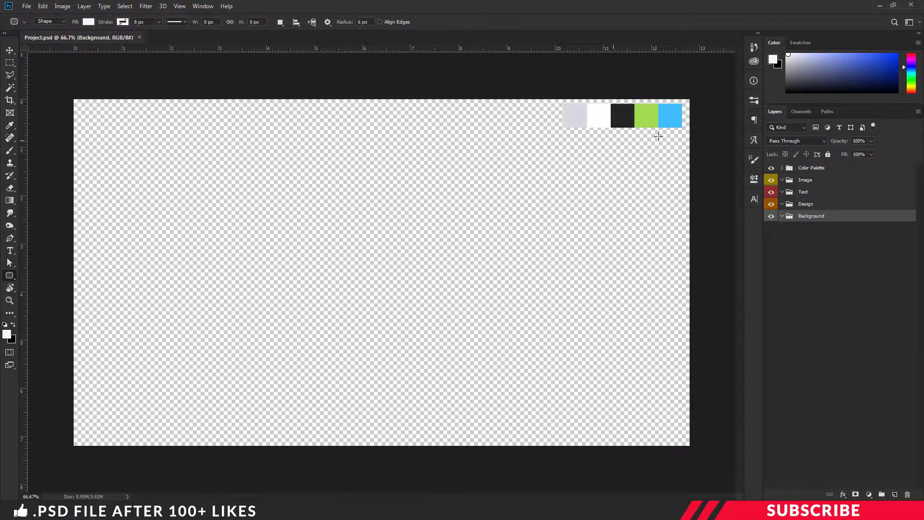
- Add Layer 1 to the Background group, fill it with palette grey #d8d8df, and show guides
left_click(10, 50)
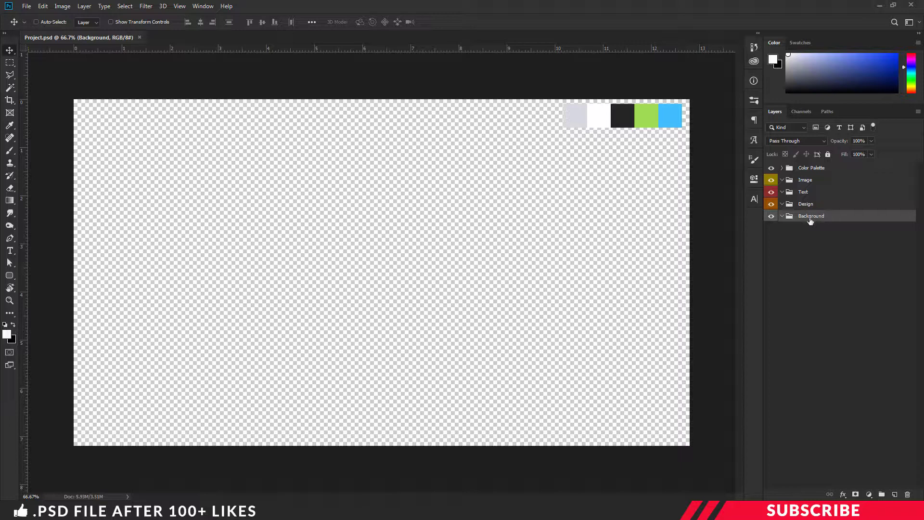
left_click(895, 495)
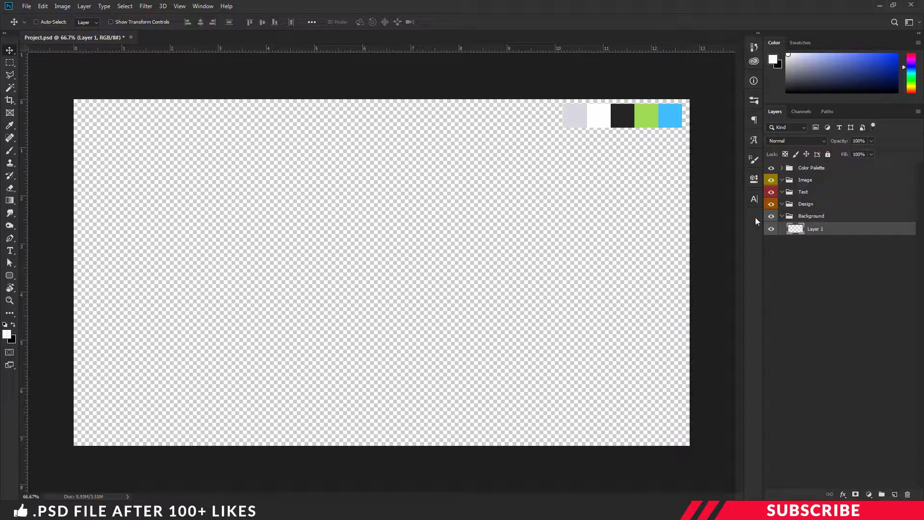
left_click(7, 334)
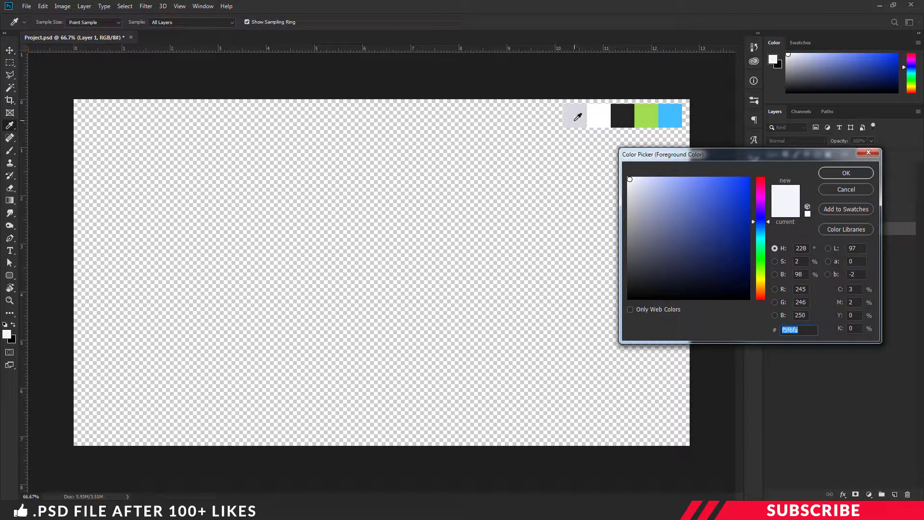
left_click(576, 116)
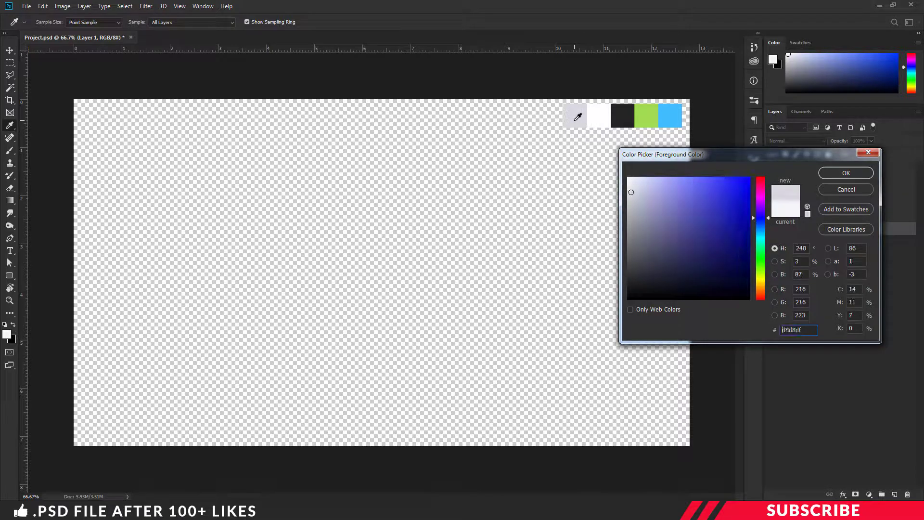
left_click(846, 173)
key("alt+BackSpace")
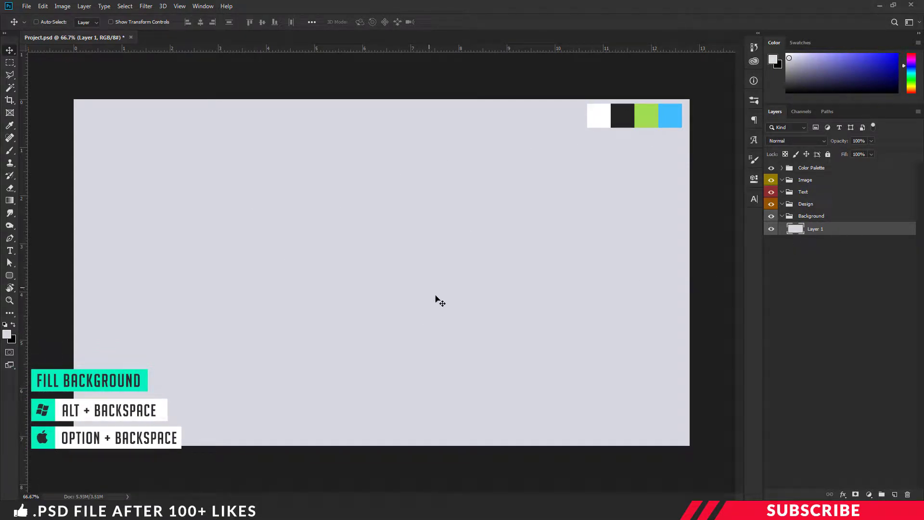
key("ctrl+semicolon")
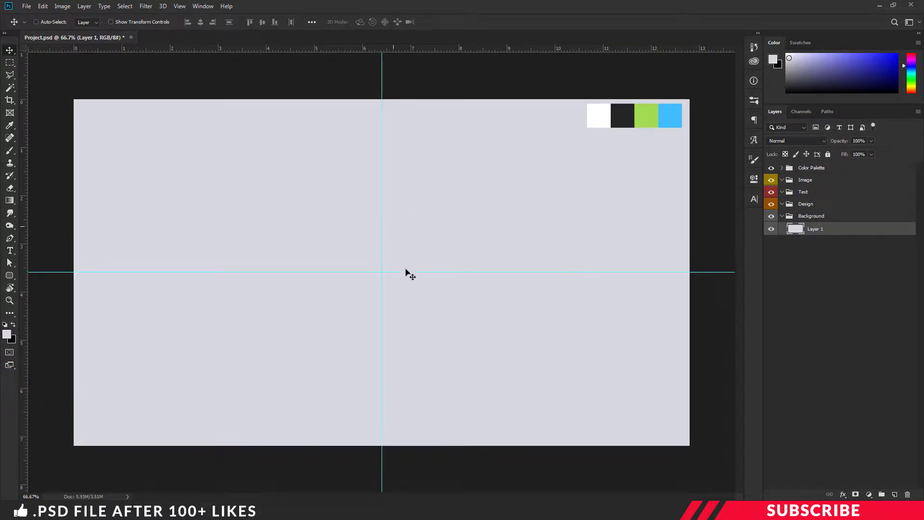
- Add a new layer above Layer 1 and set the foreground colour to the palette white
left_click(815, 205)
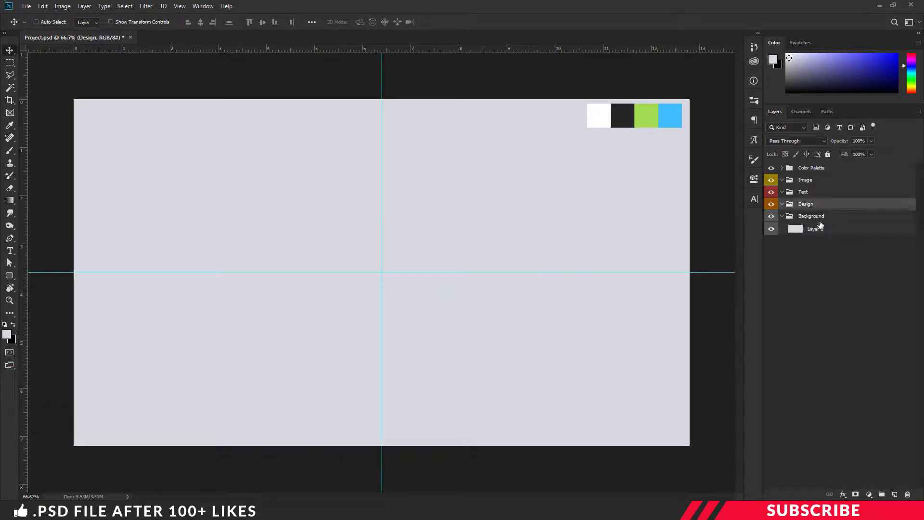
left_click(822, 230)
left_click(895, 494)
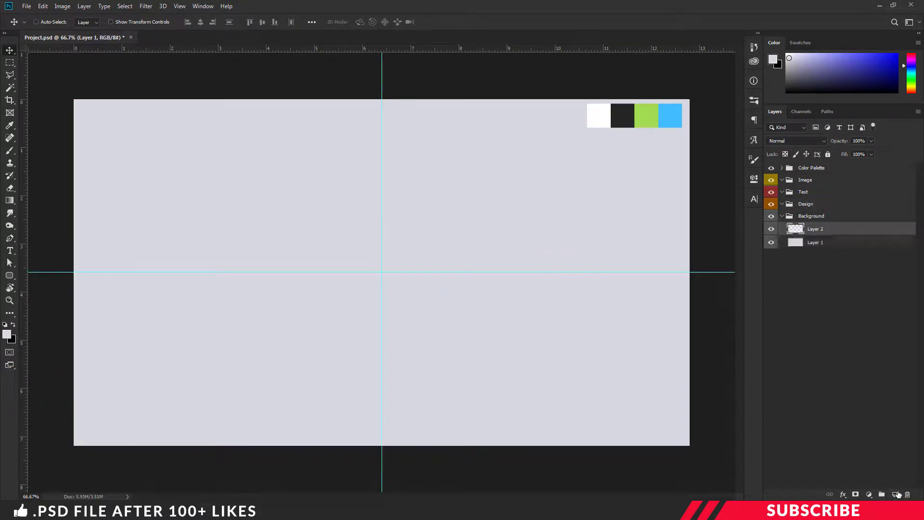
left_click(7, 336)
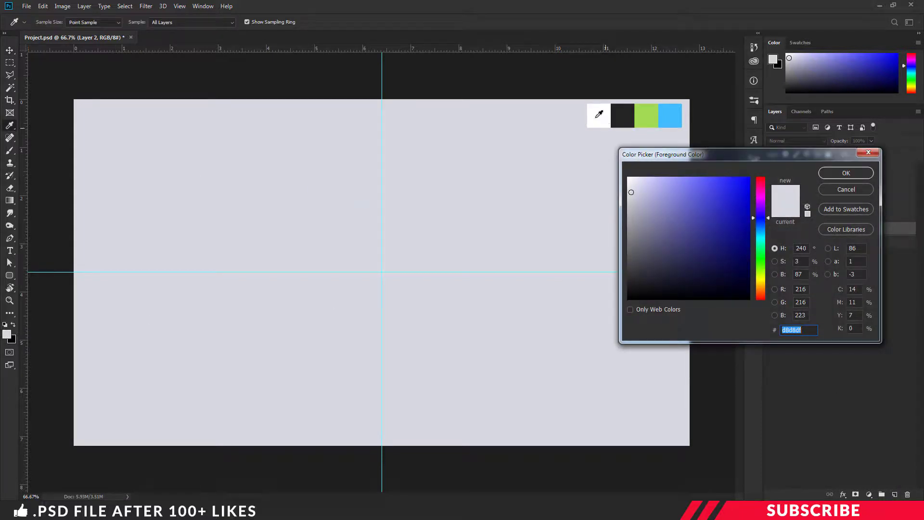
left_click(600, 110)
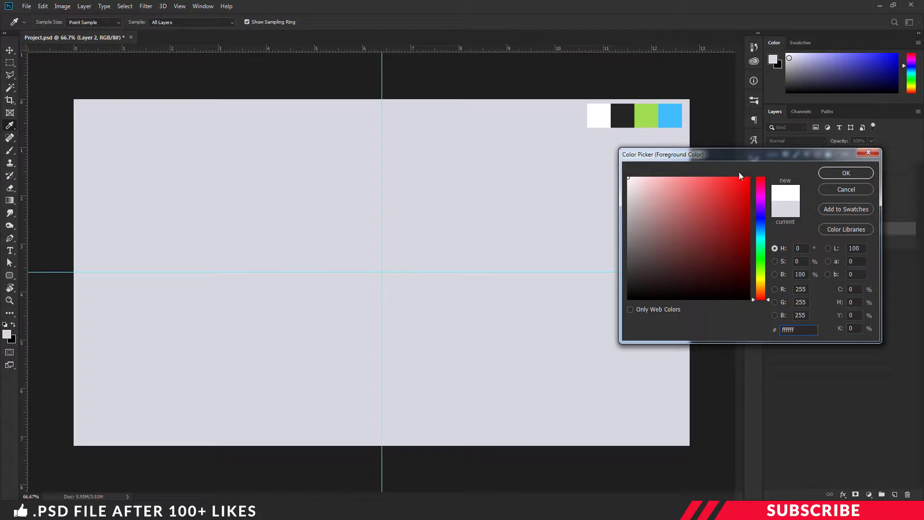
left_click(838, 173)
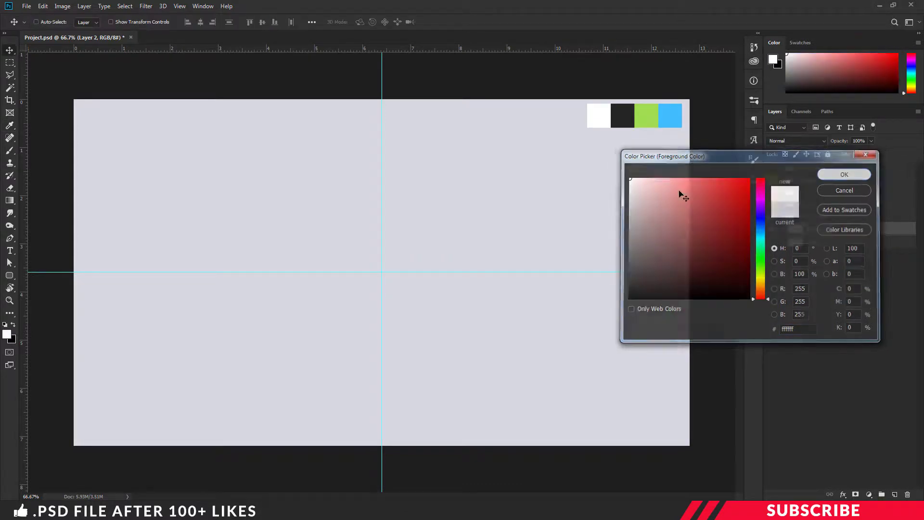
- Draw a 1385 × 769 px rounded rectangle with a 30 px corner radius
left_click(9, 275)
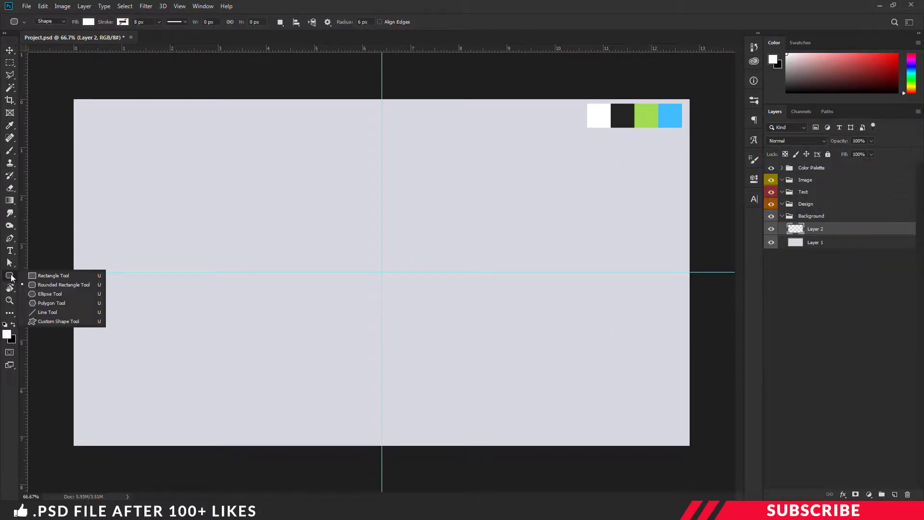
left_click(50, 285)
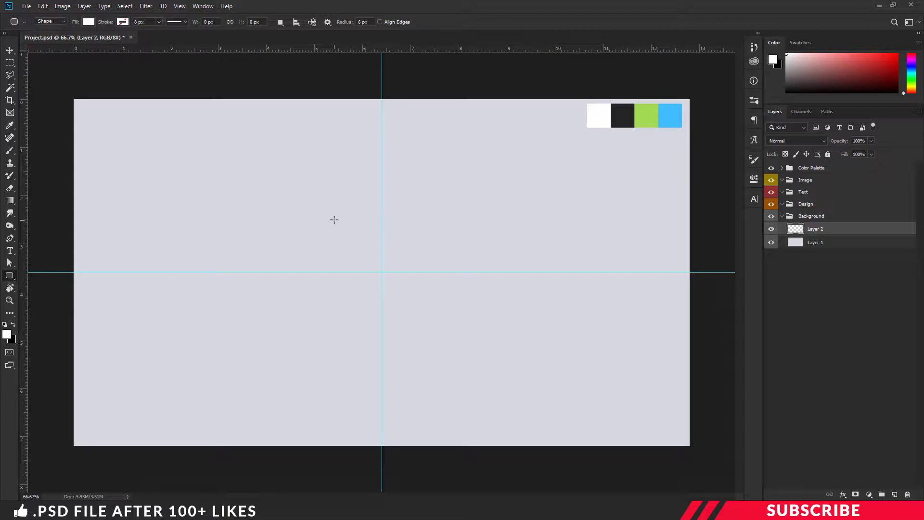
left_click(364, 21)
left_click(271, 227)
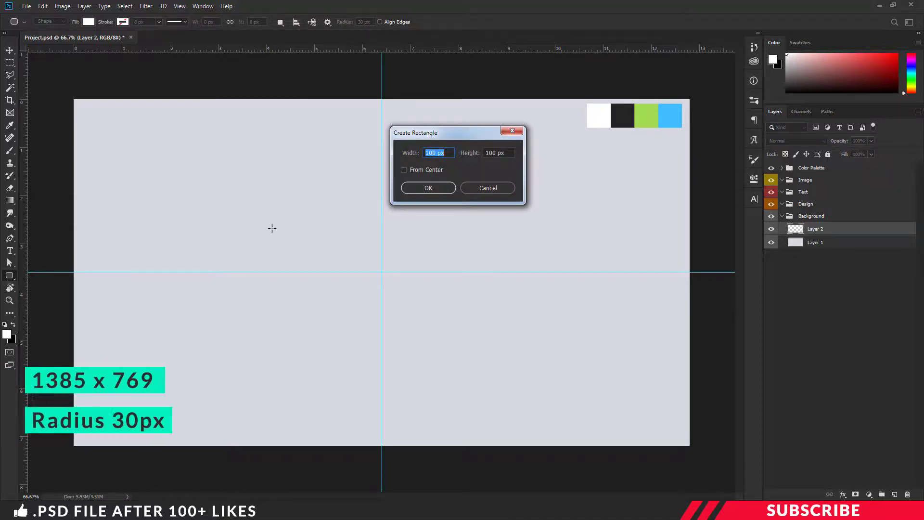
type("1385")
key("Tab")
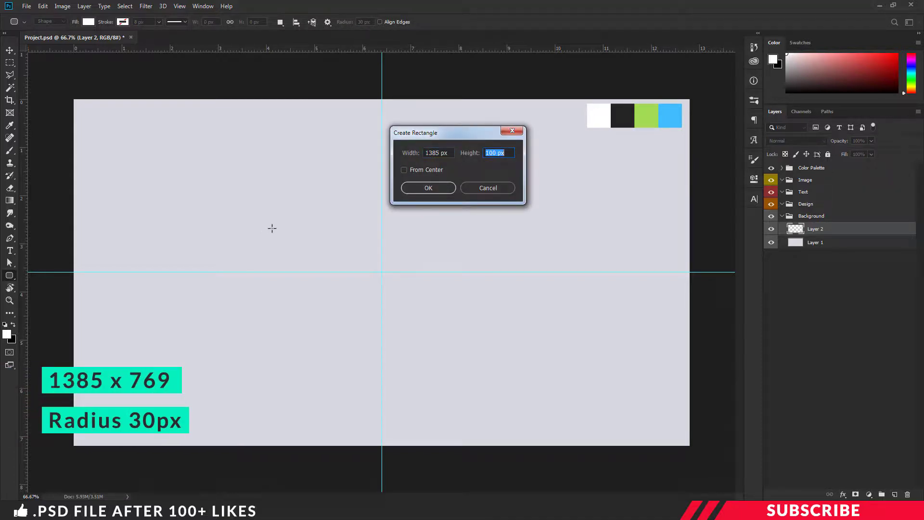
type("769")
left_click(430, 189)
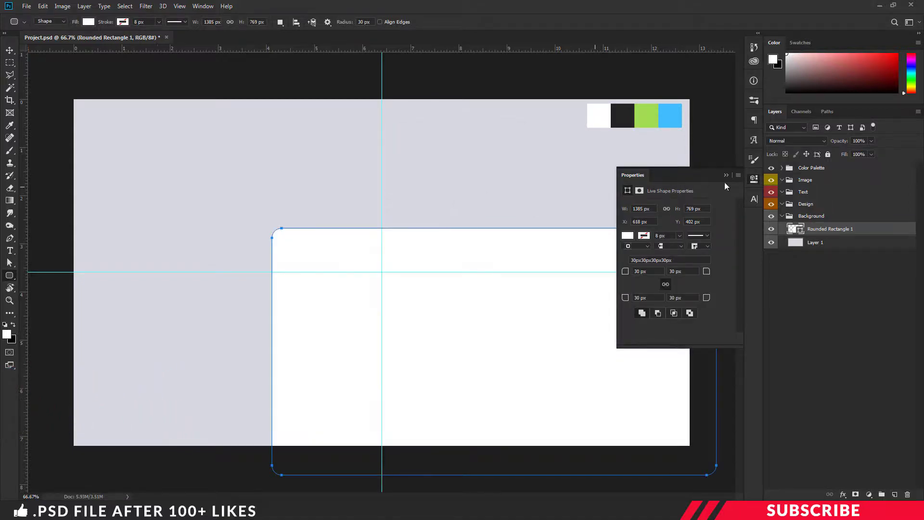
left_click(754, 178)
- Centre the rounded rectangle on the canvas guides
key("v")
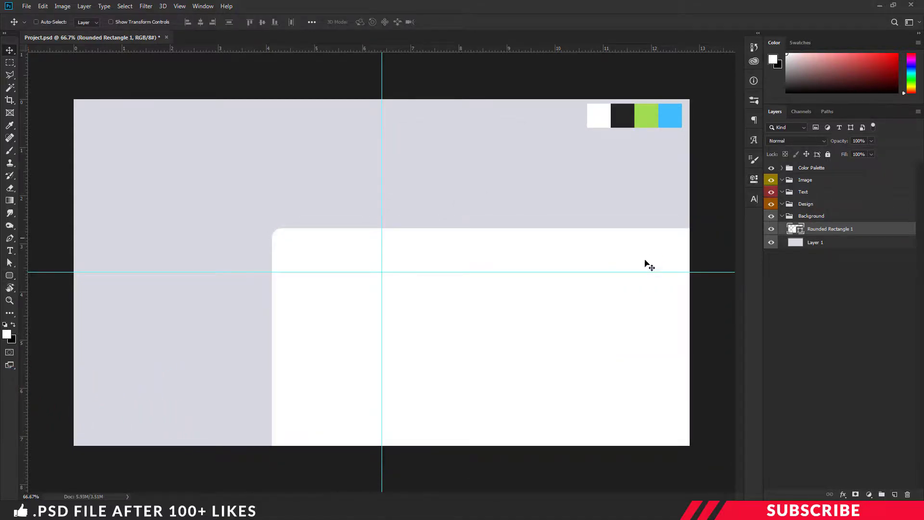
left_click_drag(648, 263, 536, 172)
key("ctrl+t")
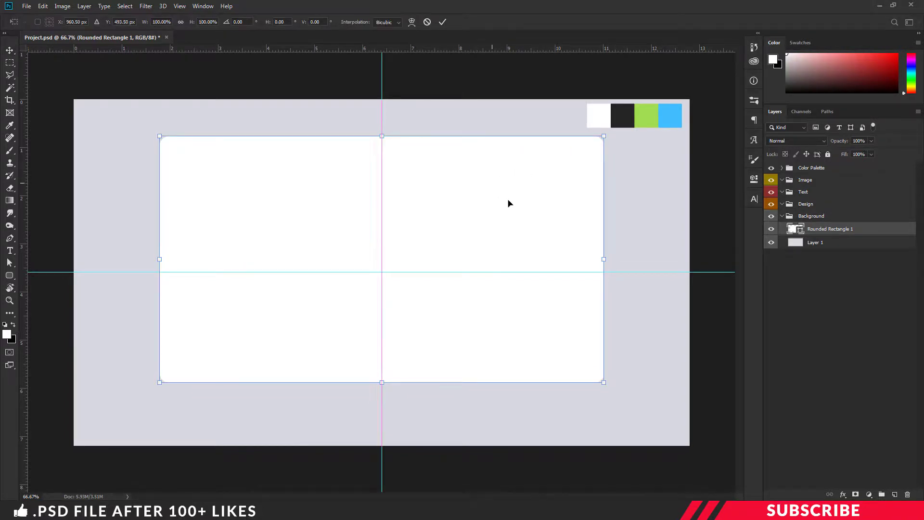
left_click_drag(509, 203, 528, 195)
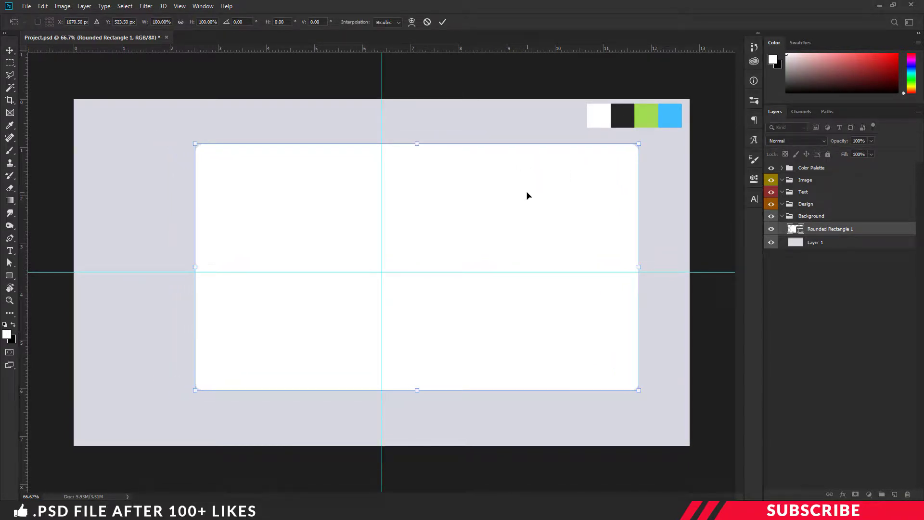
key("Return")
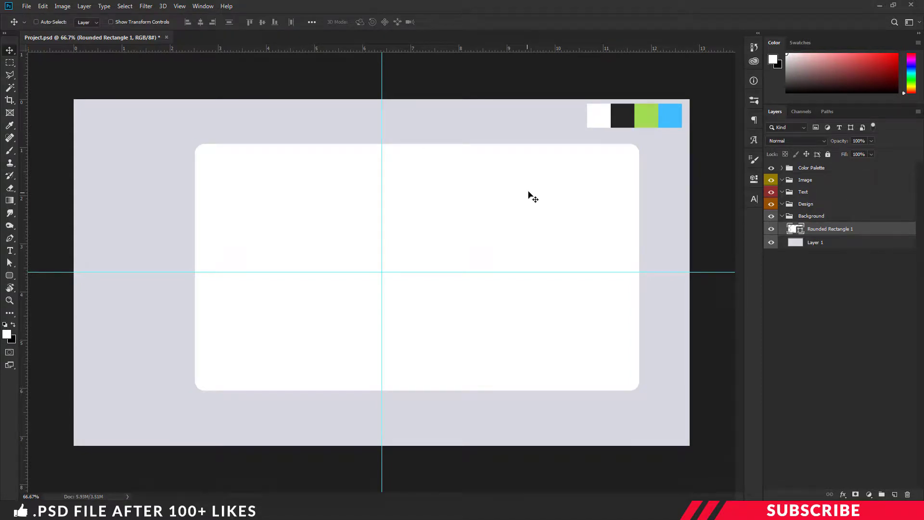
- Add a Normal drop shadow: opacity 8%, angle 90°, distance 5, spread 24, size 29
right_click(840, 233)
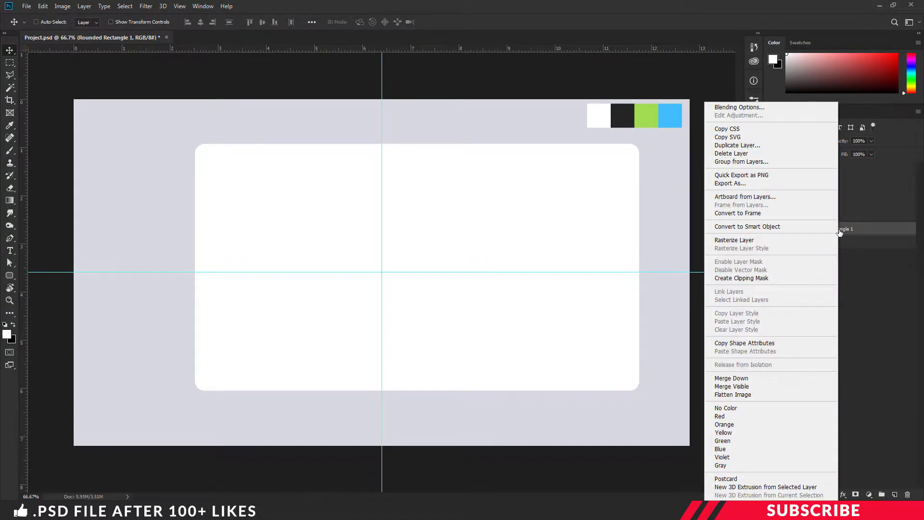
left_click(765, 106)
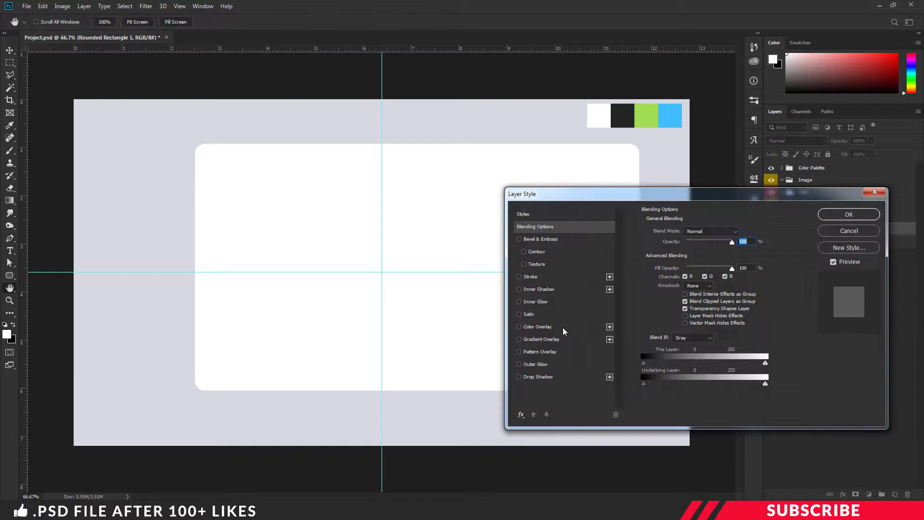
left_click(538, 376)
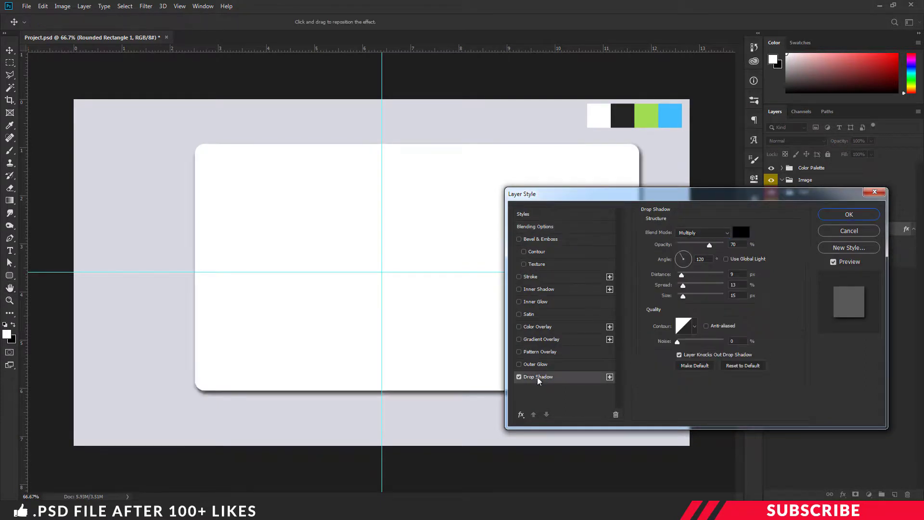
left_click(718, 231)
left_click(717, 241)
type("8")
double_click(700, 258)
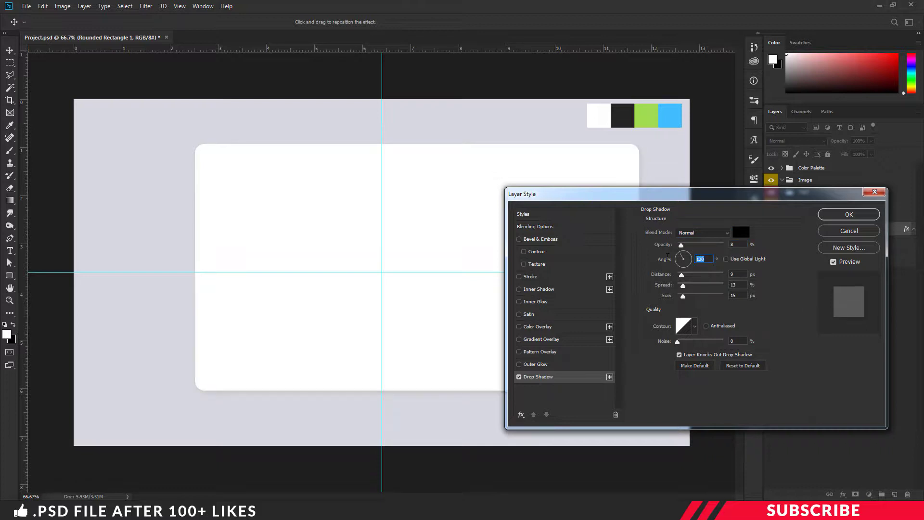
type("90")
key("Tab")
type("5")
key("Tab")
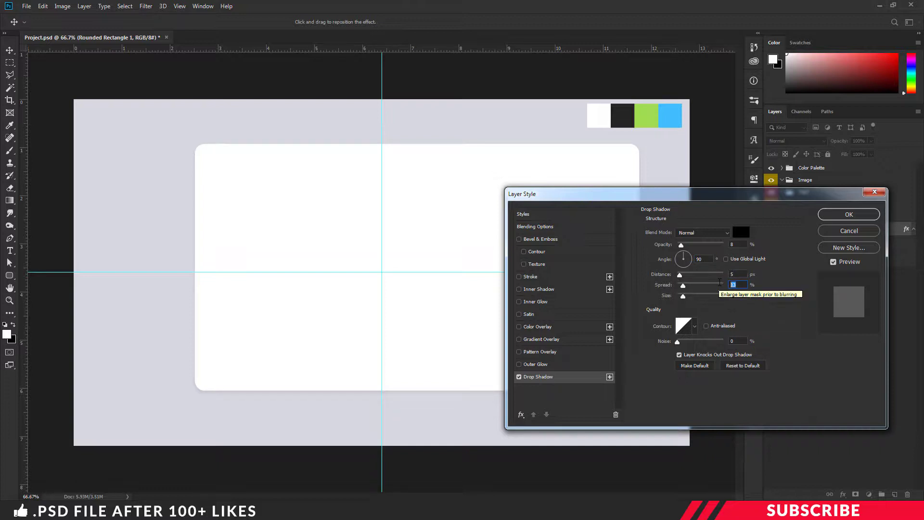
type("24")
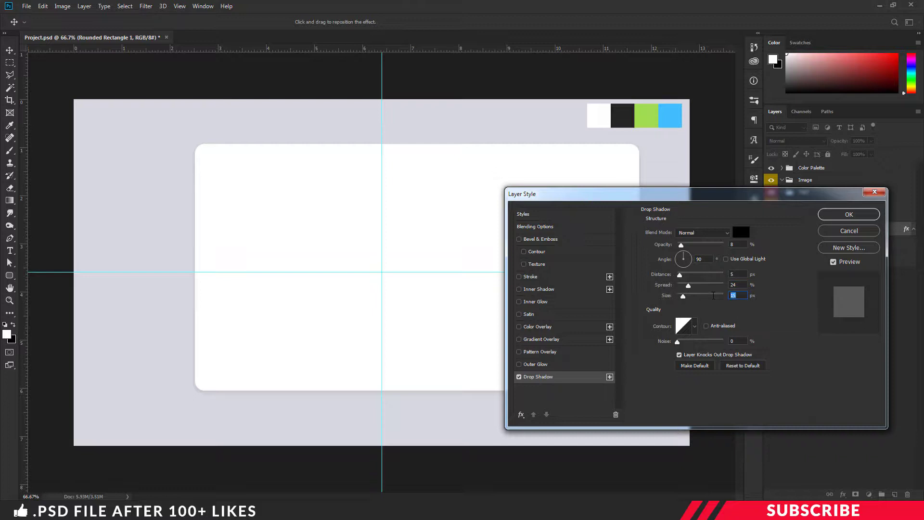
type("25")
key("BackSpace")
type("9")
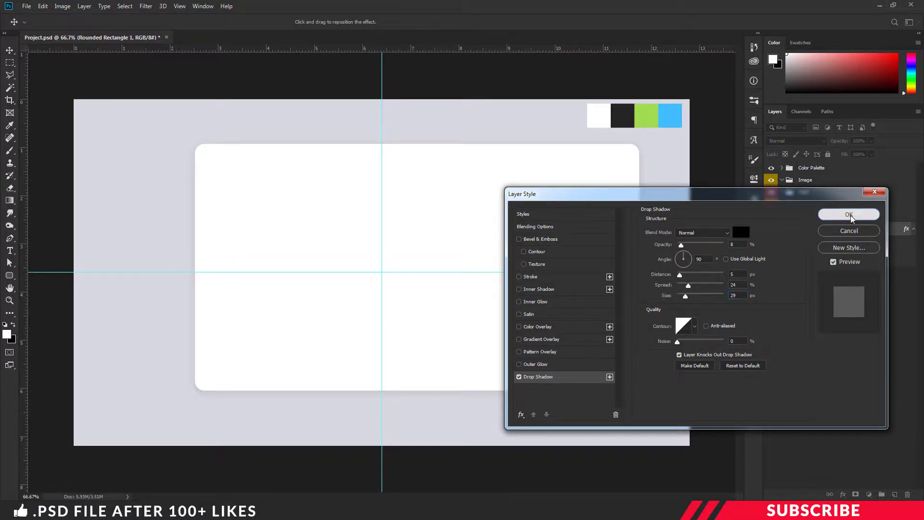
left_click(849, 214)
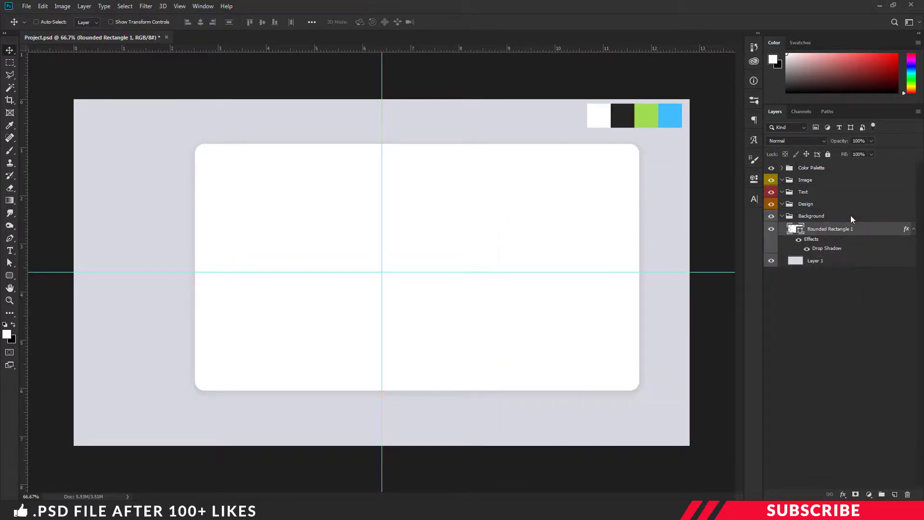
- Rename the card R1, duplicate it as R2, and place R2 beneath R1
double_click(825, 229)
type("R1")
left_click(848, 228)
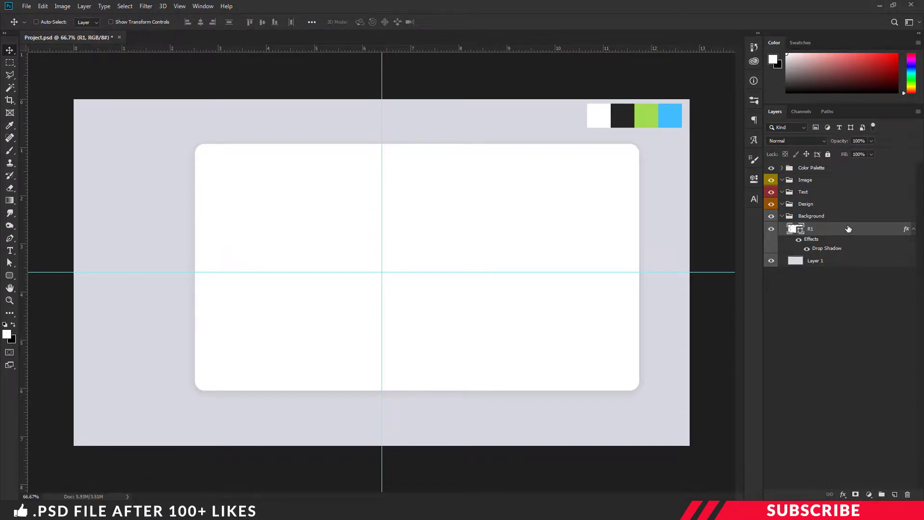
key("ctrl+j")
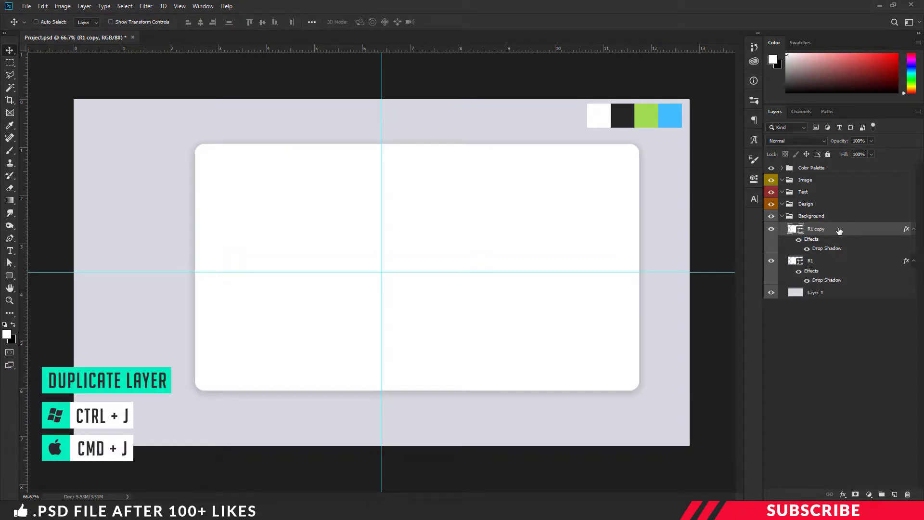
double_click(813, 229)
type("R2")
key("Return")
left_click(913, 229)
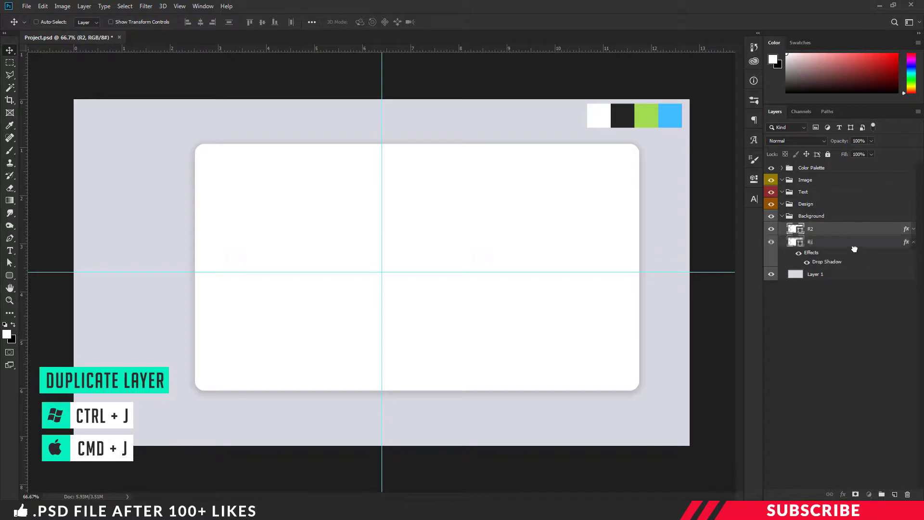
left_click_drag(855, 249, 850, 262)
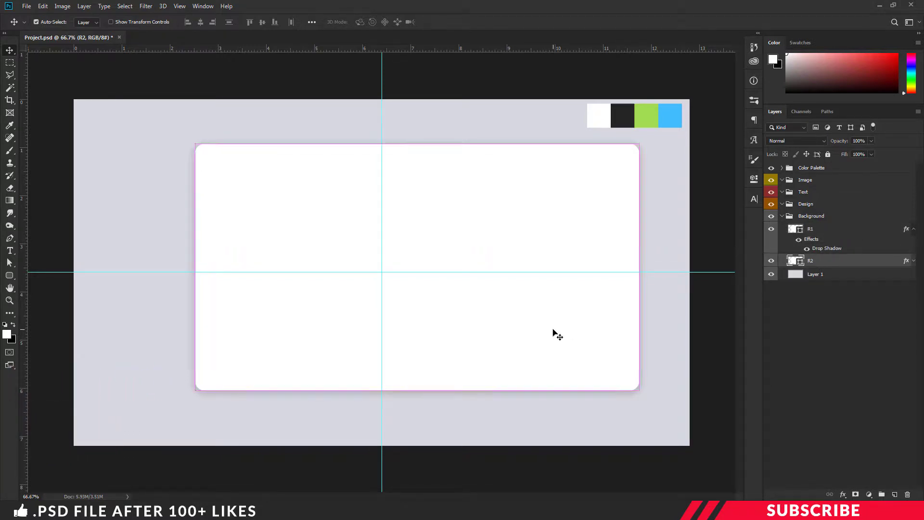
- Shrink R2 to about 92%, offset it left and down, and set opacity 50%
key("ctrl+t")
left_click_drag(640, 390, 602, 369)
left_click_drag(531, 254, 509, 258)
left_click_drag(580, 380, 577, 378)
key("Return")
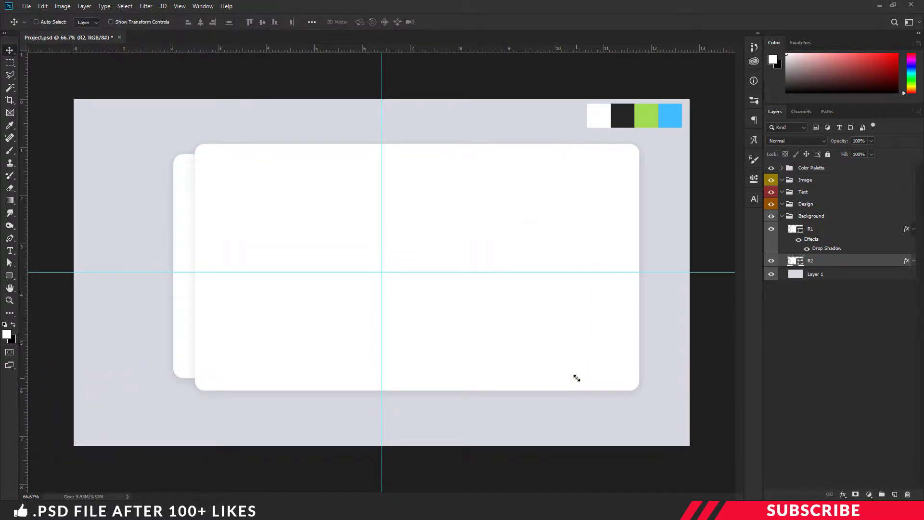
left_click(865, 141)
type("50")
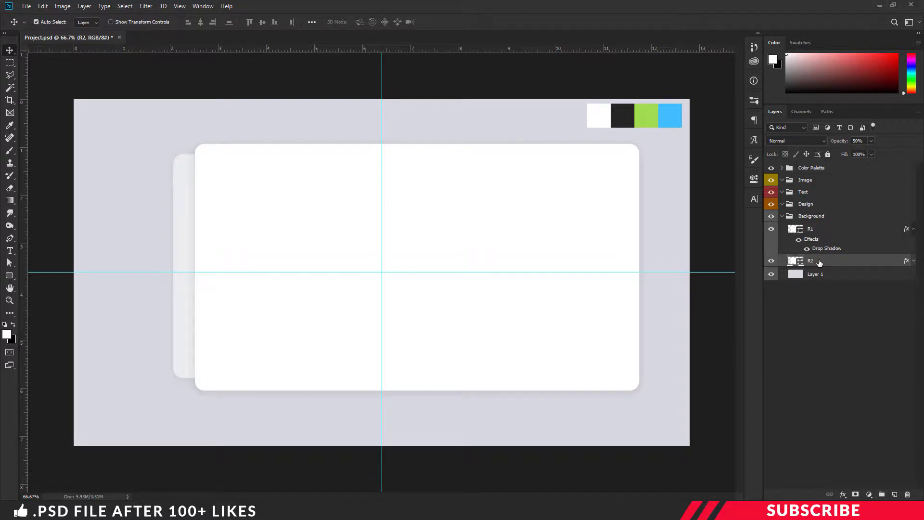
- Duplicate R2 as a smaller third card, shifted further left-down at 30% opacity
key("ctrl+j")
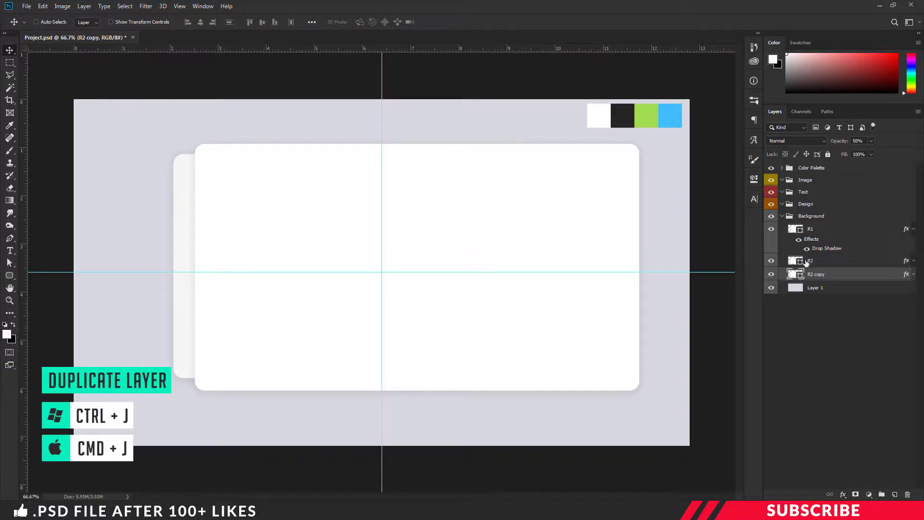
double_click(814, 274)
type("R4")
key("Return")
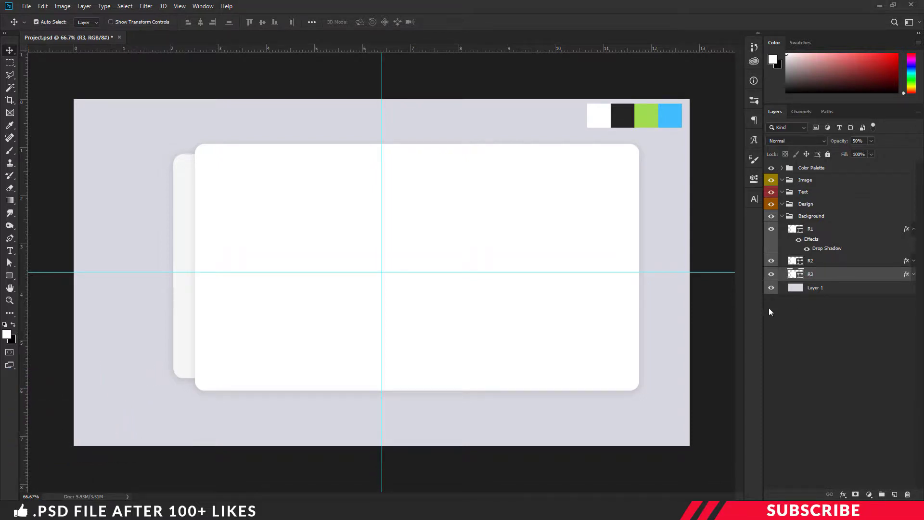
key("ctrl+t")
left_click_drag(575, 376, 540, 355)
left_click_drag(493, 239, 473, 250)
key("Return")
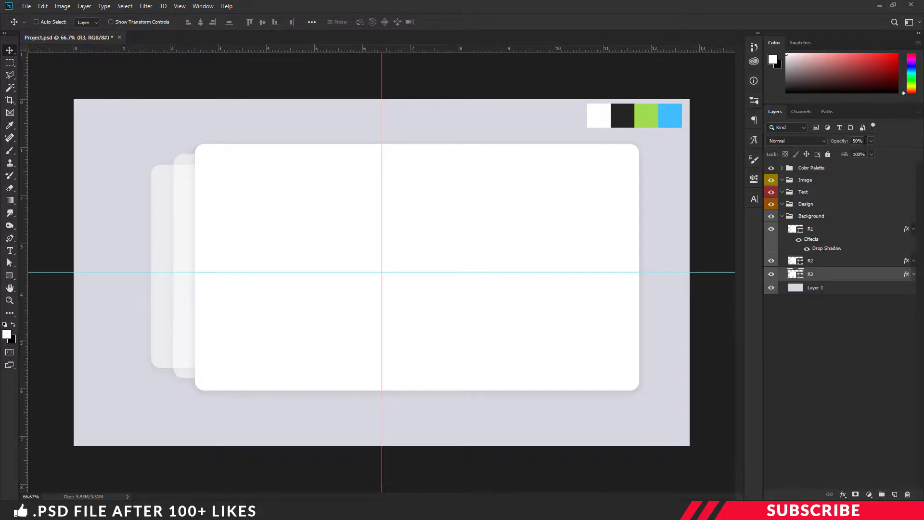
left_click(864, 140)
type("30")
- Open Image-1.png in Photoshop from Explorer's Open with menu
key("alt+Tab")
left_click(240, 209)
left_click(195, 161)
right_click(195, 160)
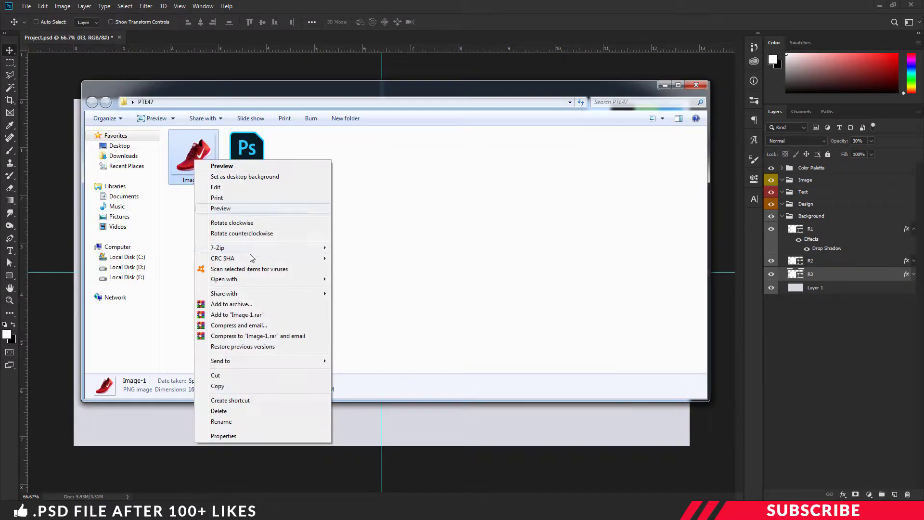
mouse_move(248, 279)
left_click(366, 279)
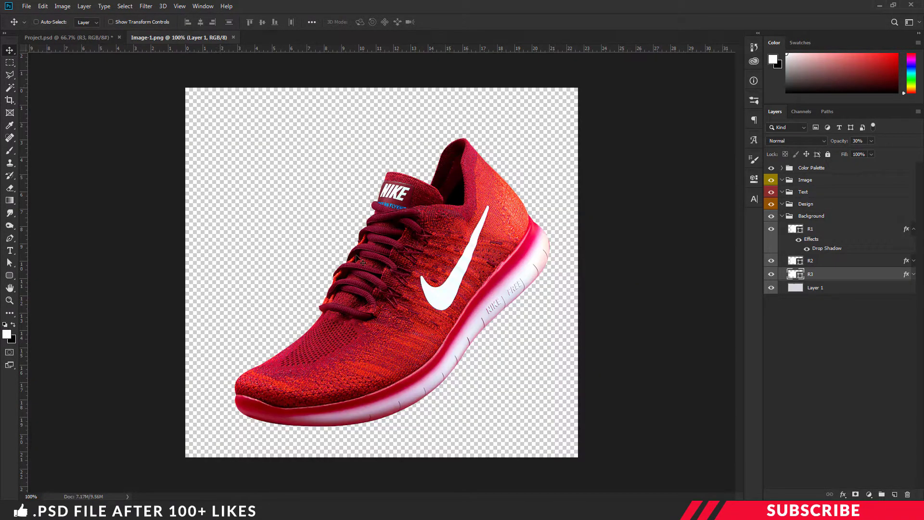
- Bring the shoe into Project as Layer 2 in the Image group, labelled yellow
left_click_drag(231, 37, 217, 89)
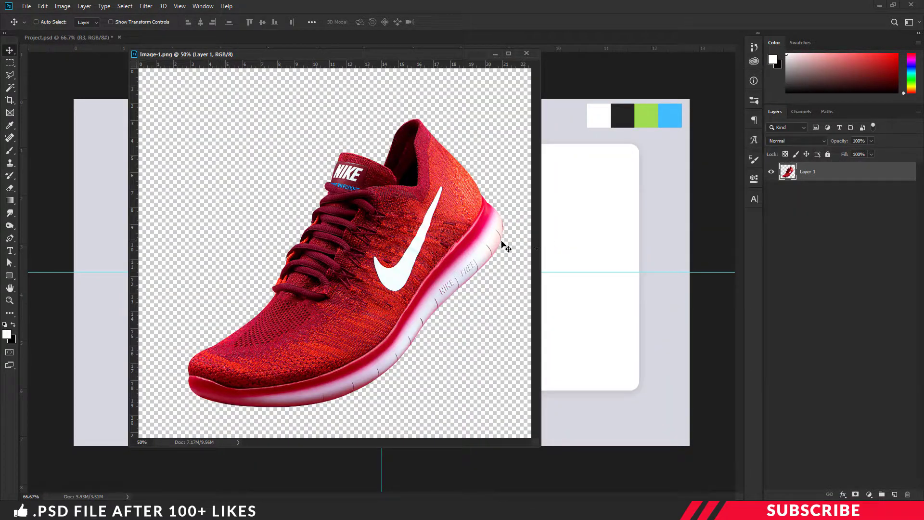
left_click_drag(504, 247, 570, 241)
left_click_drag(567, 157, 565, 155)
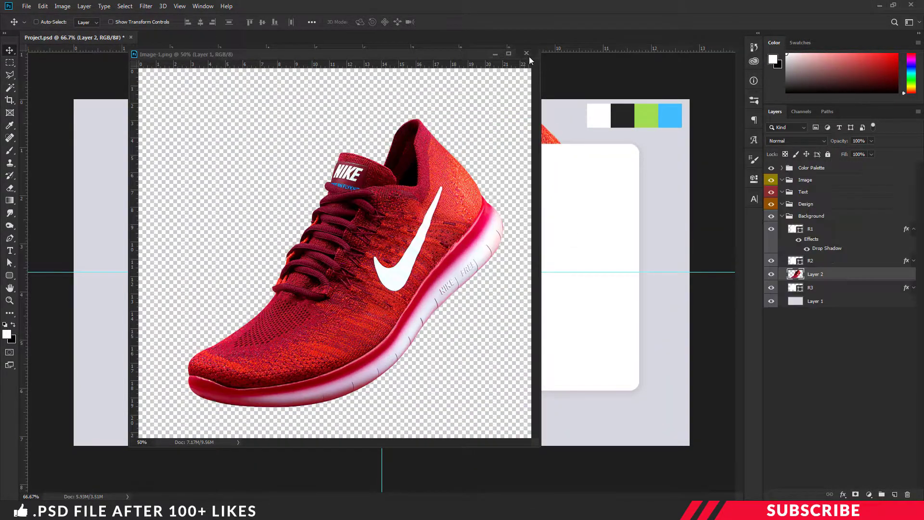
left_click(526, 53)
left_click_drag(816, 278, 808, 193)
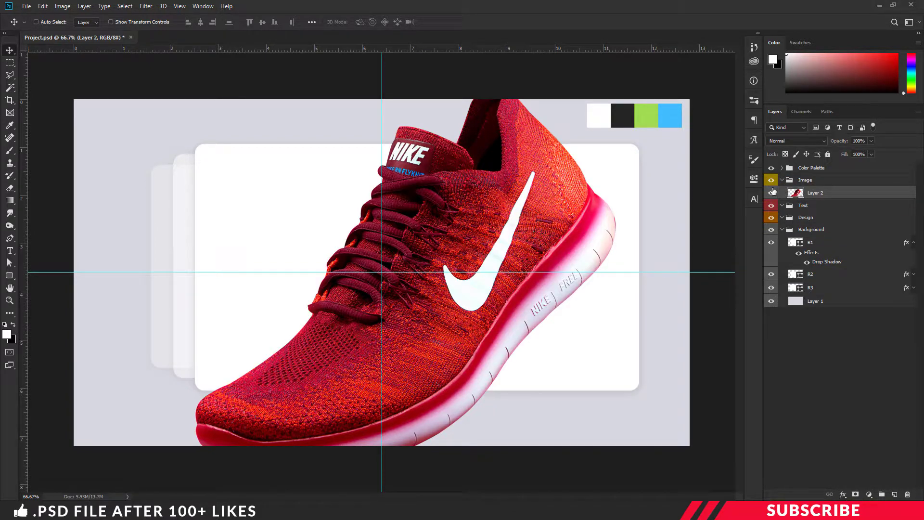
right_click(772, 193)
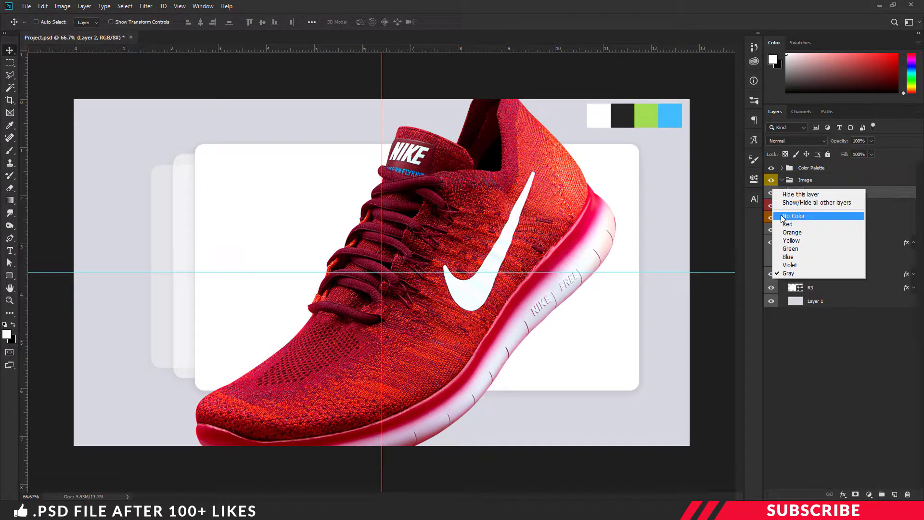
left_click(792, 216)
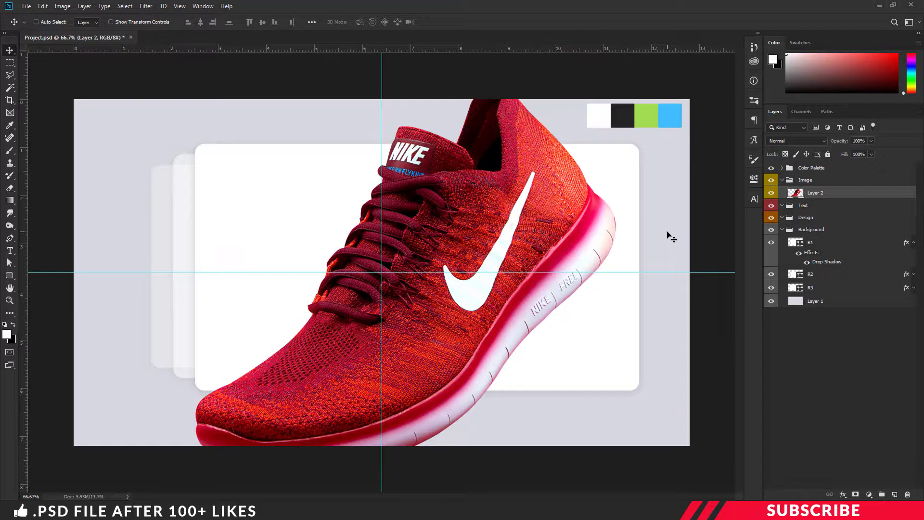
- Scale the shoe to about 69% and place it on the card's right side
key("ctrl+t")
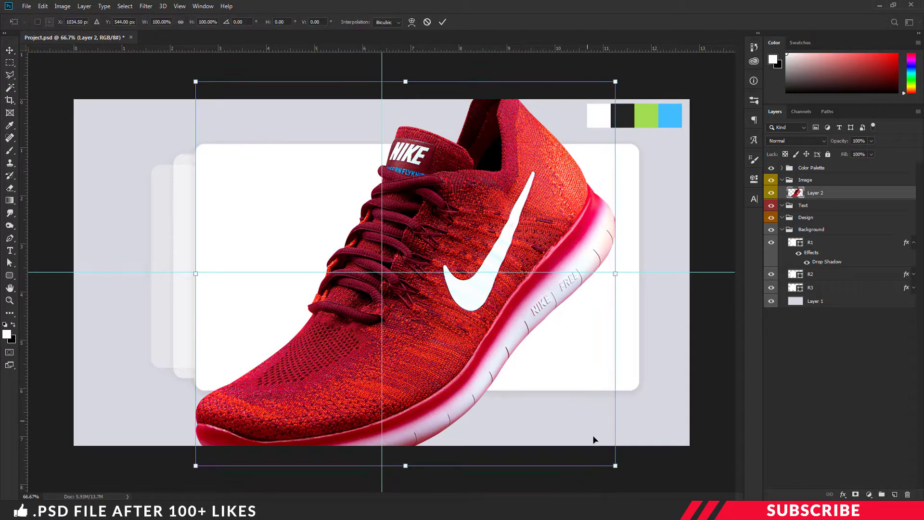
left_click_drag(533, 385, 507, 364)
left_click_drag(394, 214, 553, 225)
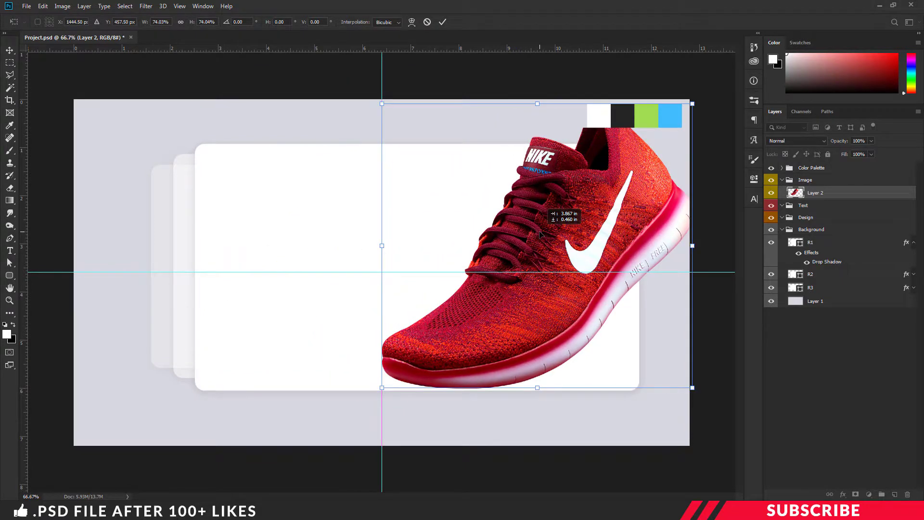
left_click_drag(691, 388, 672, 369)
left_click_drag(606, 241, 611, 270)
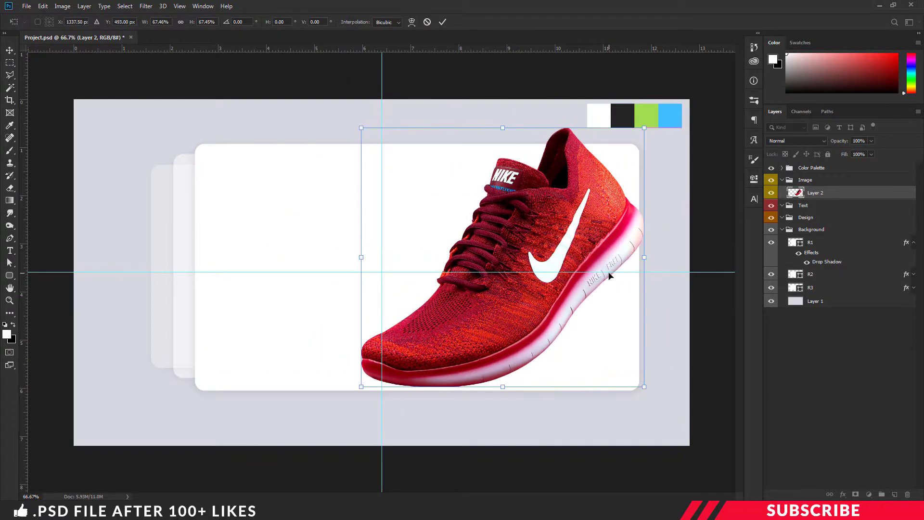
key("Return")
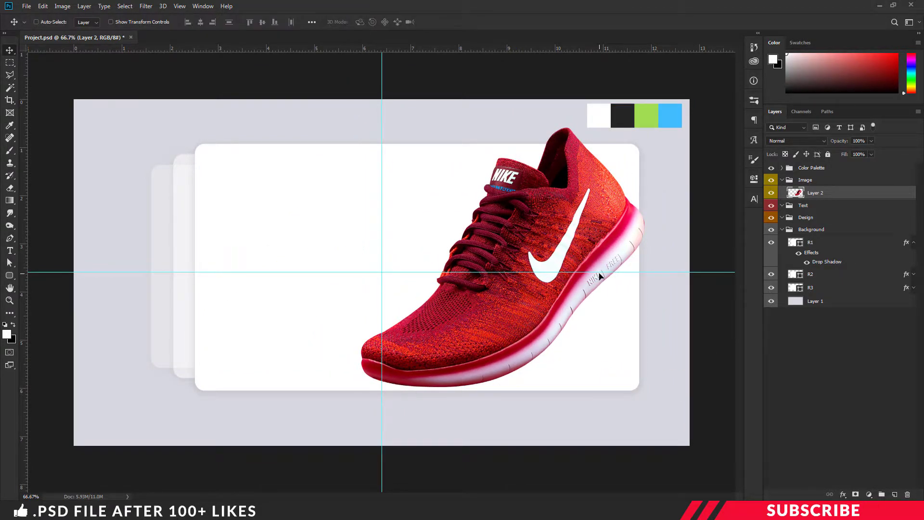
- Move the colour palette swatches to the lower right and nudge the shoe up slightly
left_click(818, 168)
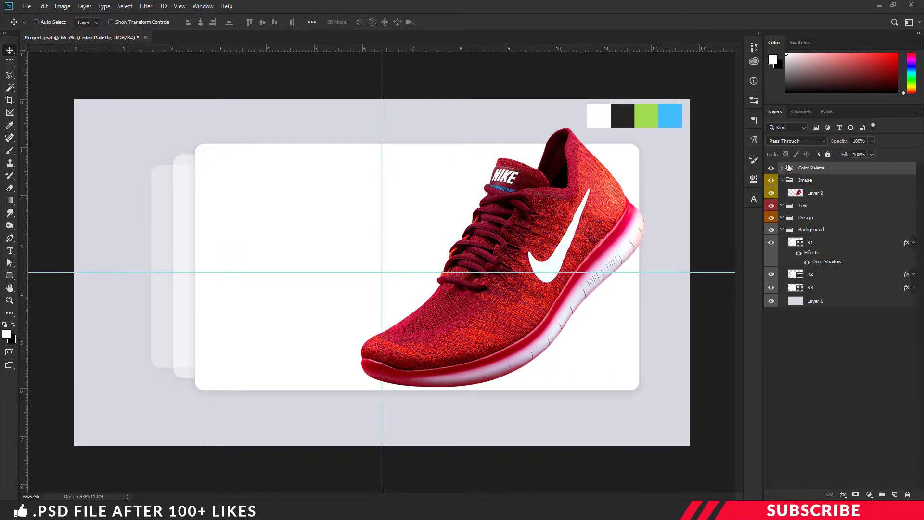
left_click(782, 168)
left_click(818, 181)
left_click_drag(640, 120, 619, 427)
left_click(782, 168)
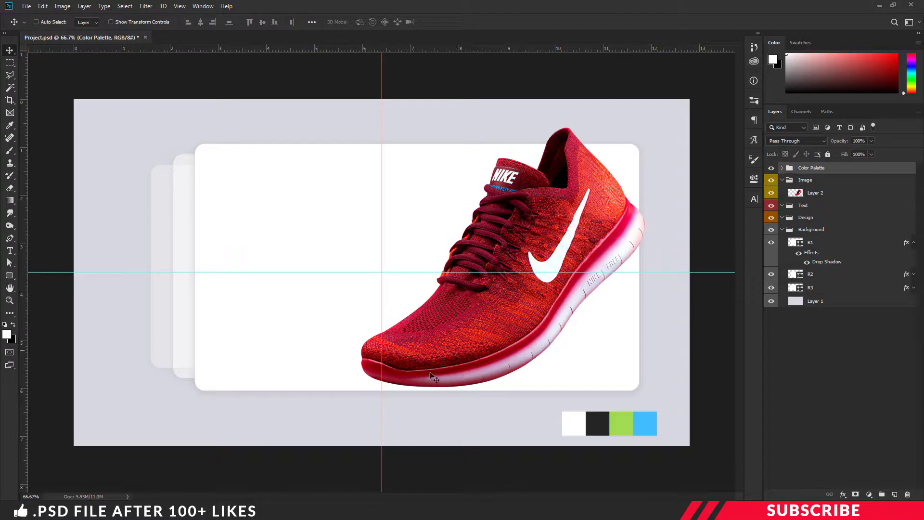
left_click(817, 193)
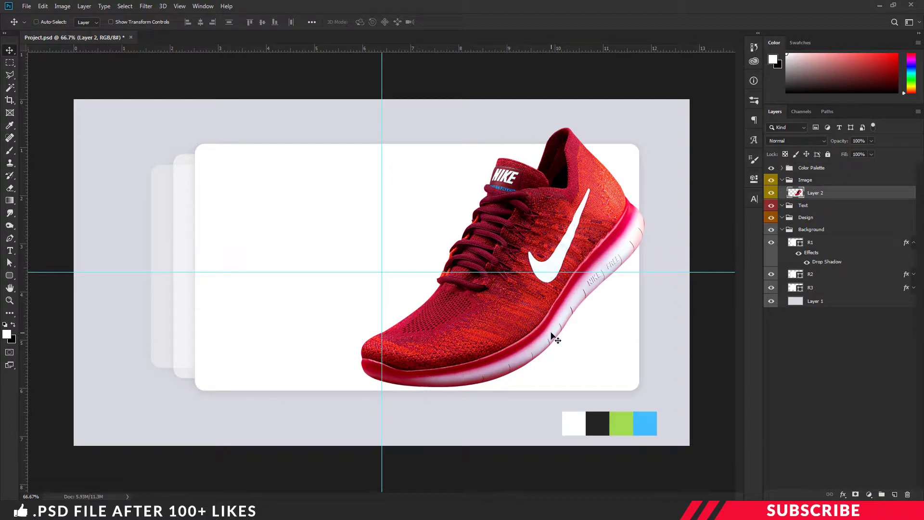
key("Up")
key("Up")
key("Up")
key("Up")
- Create layer s1 beneath the shoe and set the foreground colour to black 000000
left_click(892, 493)
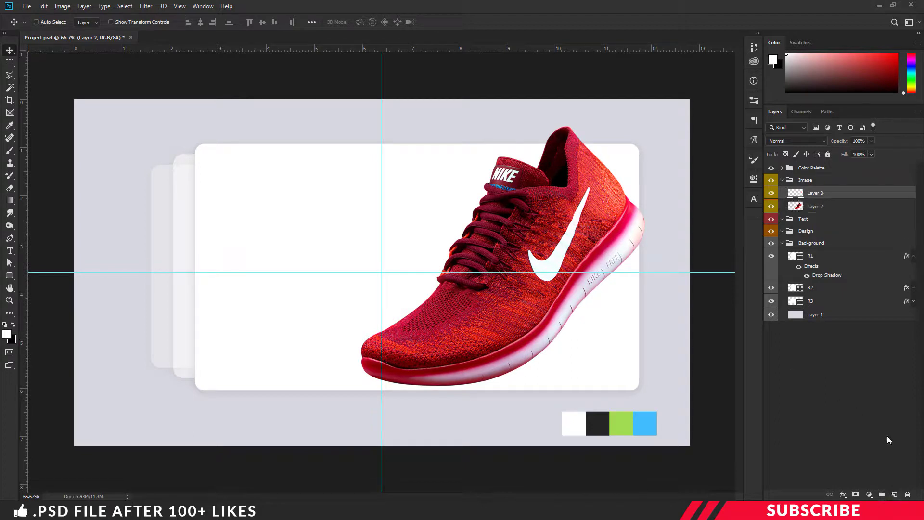
left_click_drag(838, 197, 786, 201)
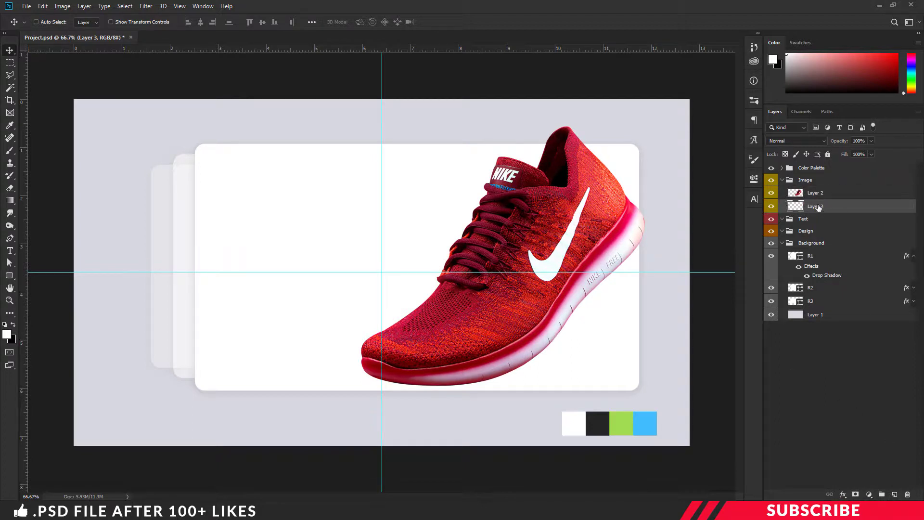
double_click(816, 206)
key("Return")
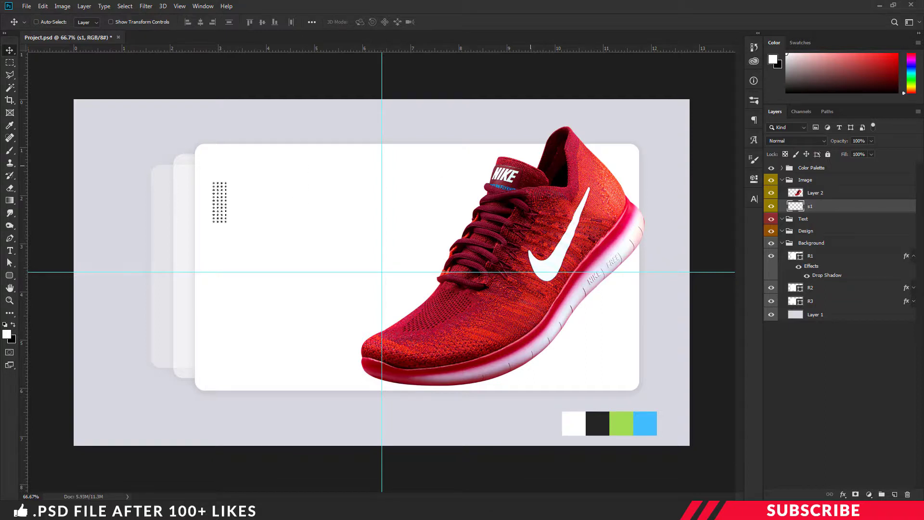
key("i")
left_click(7, 334)
type("000000")
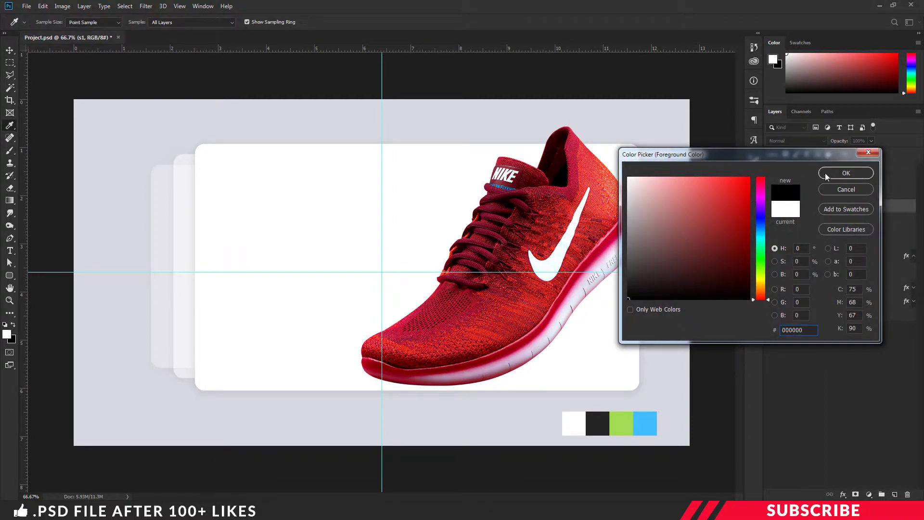
left_click(824, 175)
- Paint a soft shadow along the sole with a 90 px, 0% hardness round brush
key("b")
left_click(50, 21)
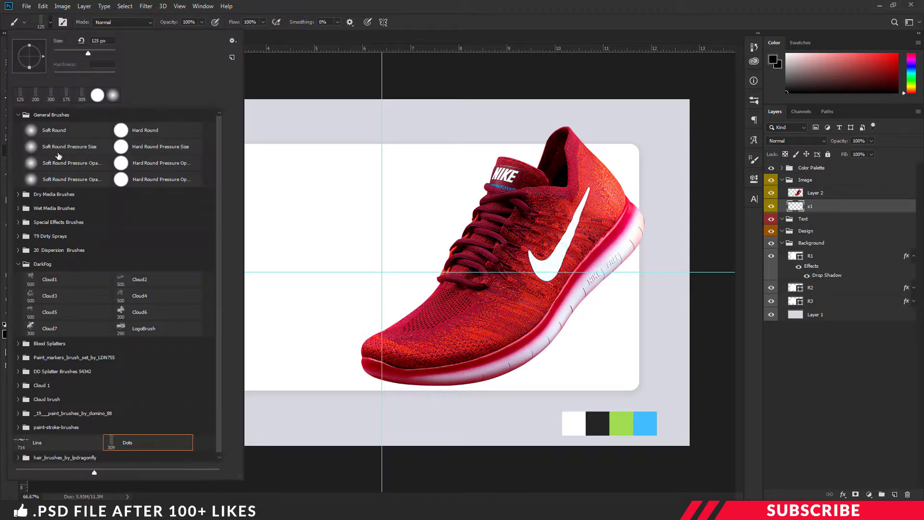
left_click(49, 180)
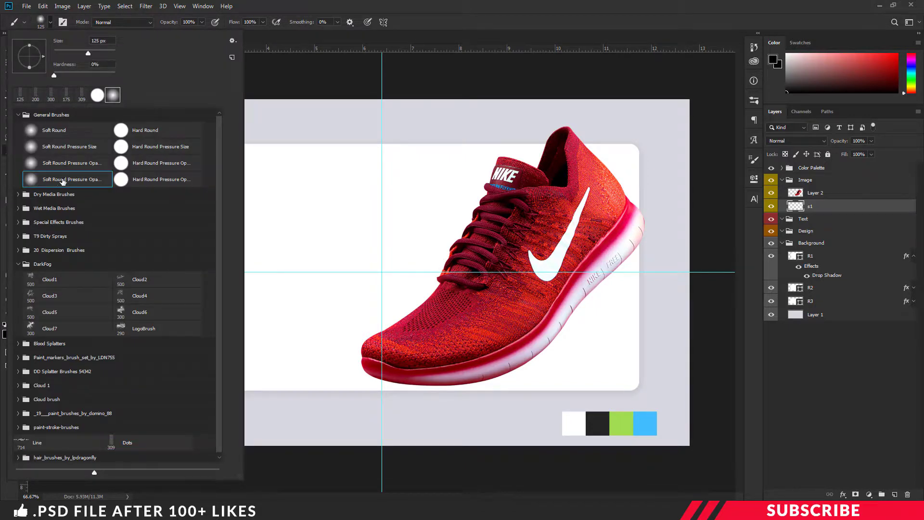
left_click(460, 8)
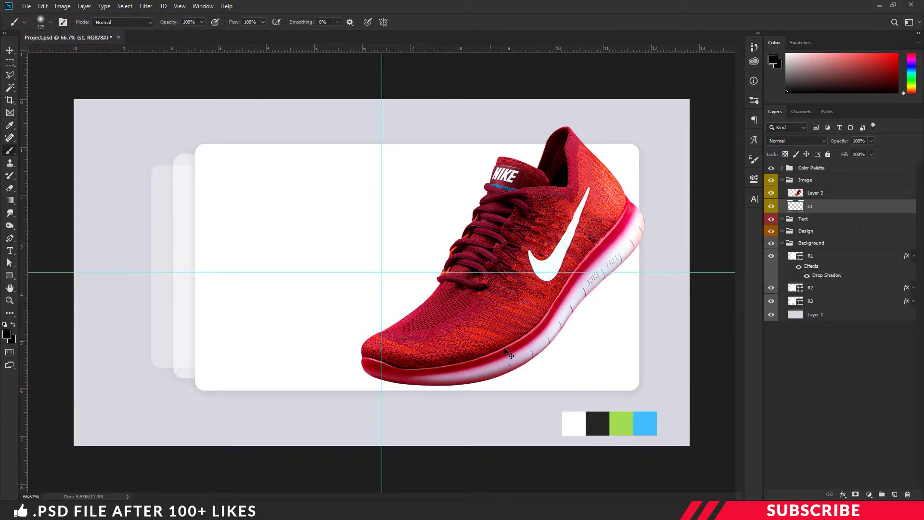
key("ctrl+plus")
scroll(501, 337, "down", 3)
key("bracketright")
key("bracketright")
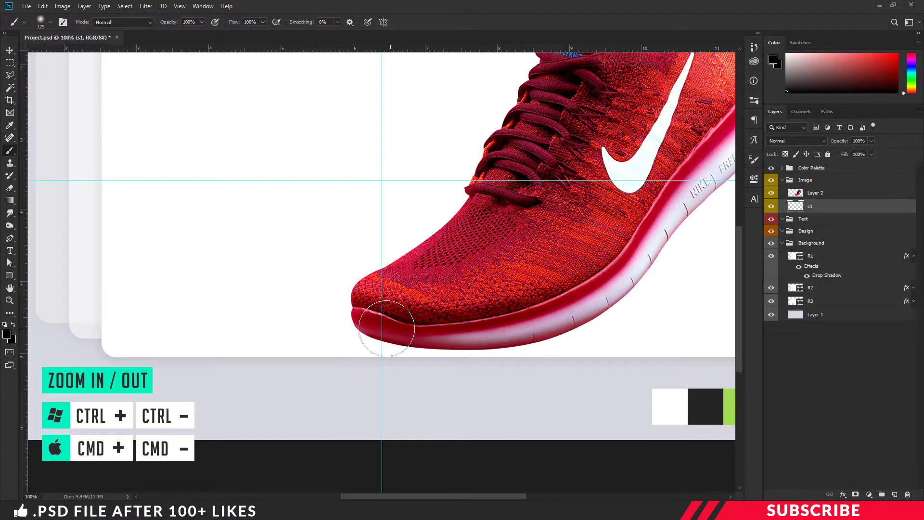
key("bracketleft")
key("bracketleft")
key("bracketleft")
key("bracketleft")
left_click_drag(374, 324, 443, 332)
mouse_move(374, 319)
left_mouse_down()
mouse_move(438, 324)
mouse_move(600, 308)
mouse_move(416, 326)
mouse_move(515, 331)
mouse_move(474, 336)
mouse_move(567, 318)
mouse_move(467, 342)
mouse_move(378, 316)
left_mouse_up()
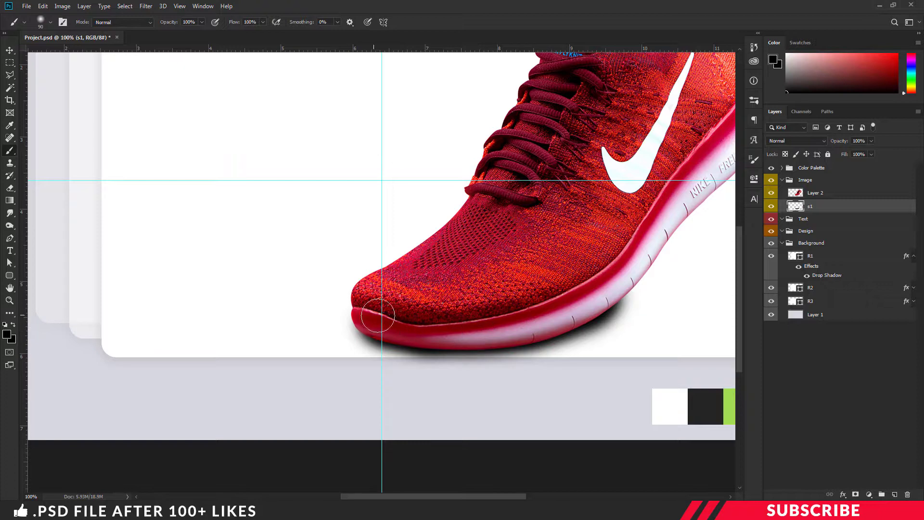
key("ctrl+minus")
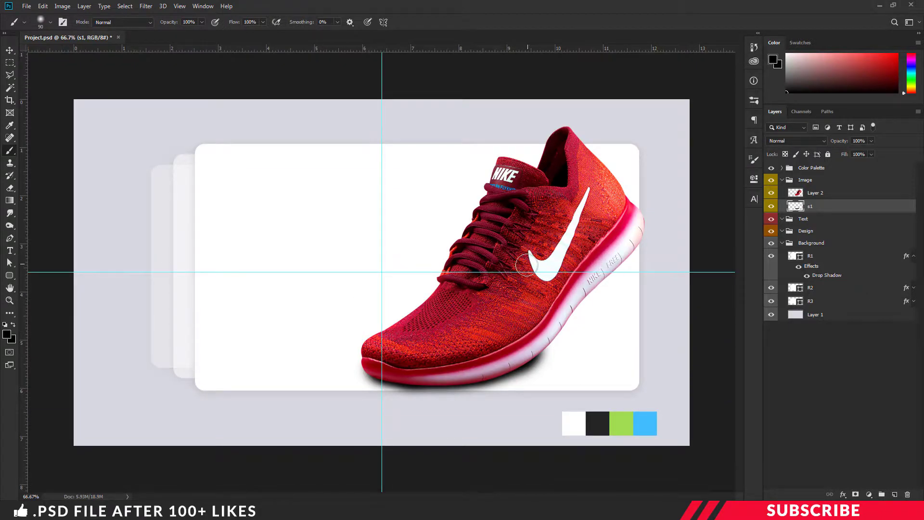
left_click(895, 495)
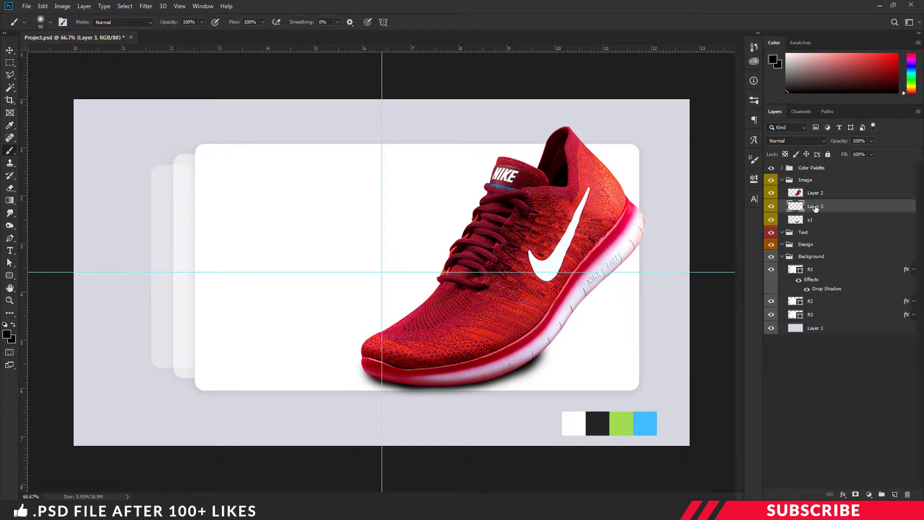
- Name the new layer s2 and dab a 300 px soft black spot on the card
double_click(815, 207)
type("s2")
key("Return")
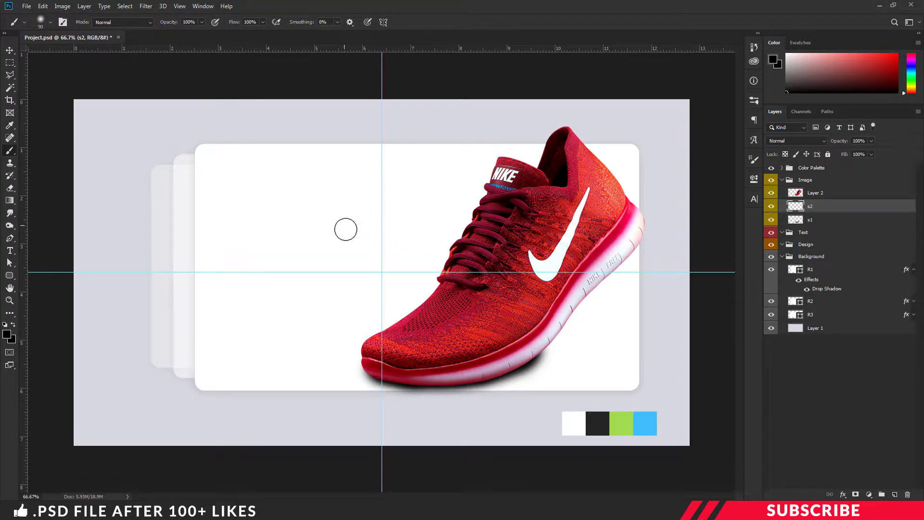
key("bracketright")
key("bracketright")
key("bracketright")
key("bracketright")
key("bracketright")
key("bracketright")
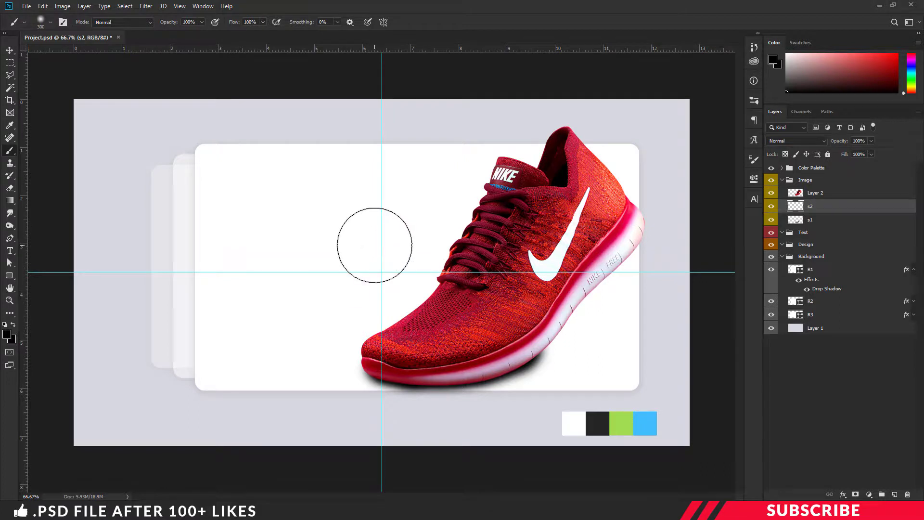
key("bracketright")
key("bracketright")
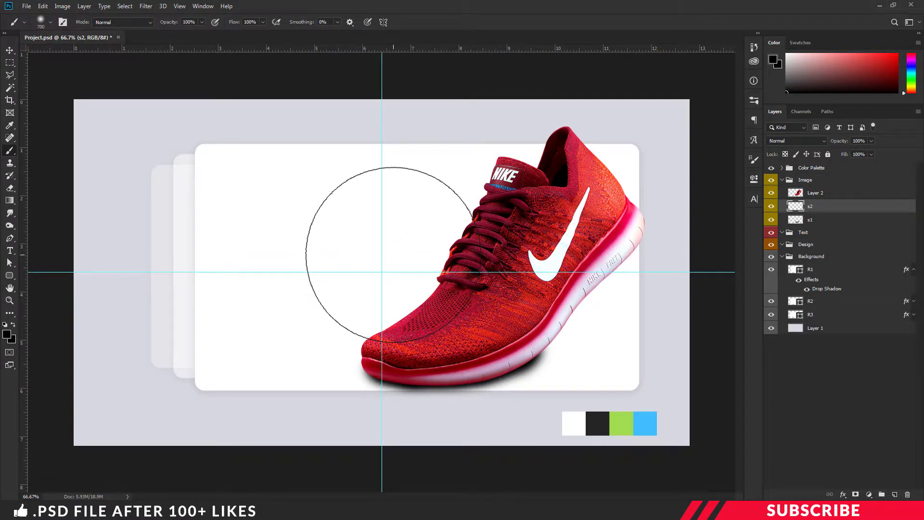
left_click(373, 257)
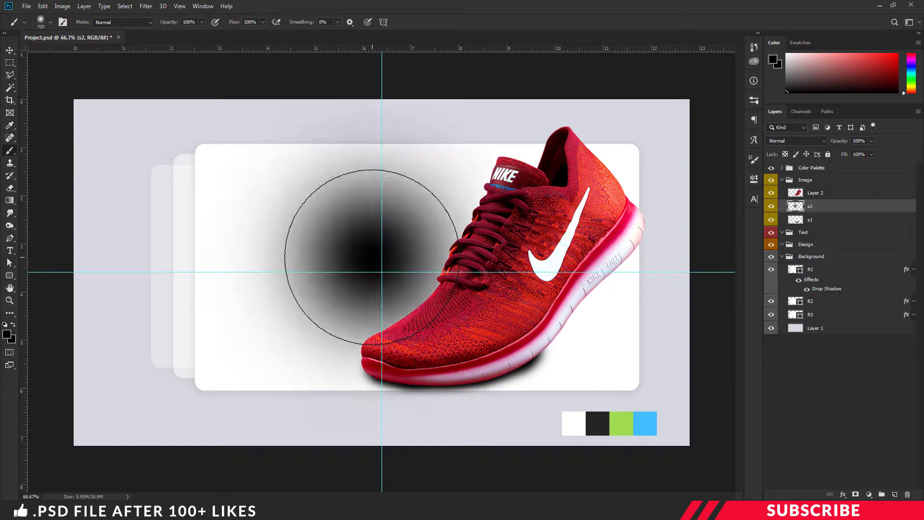
- Squash and skew the black dab into a flat shadow and move it beneath the sole
key("ctrl+t")
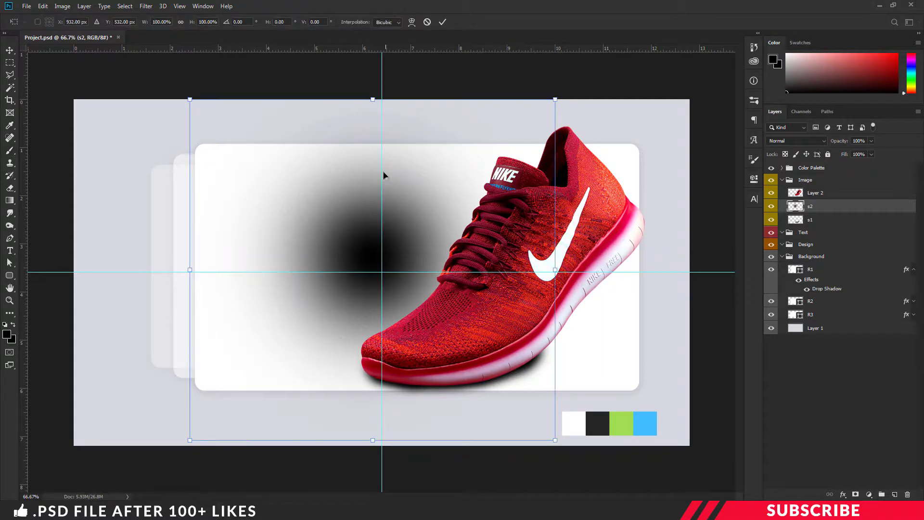
left_click_drag(384, 179, 372, 379)
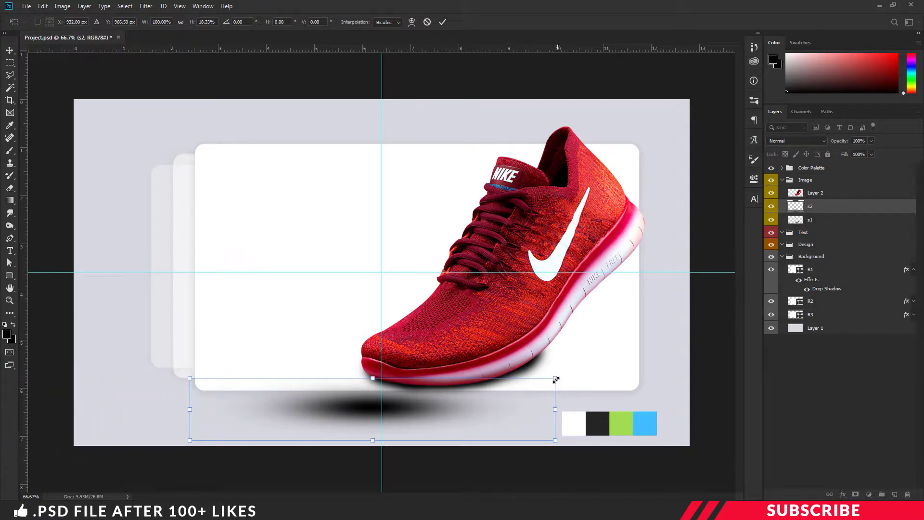
left_click_drag(555, 377, 551, 304)
key("Return")
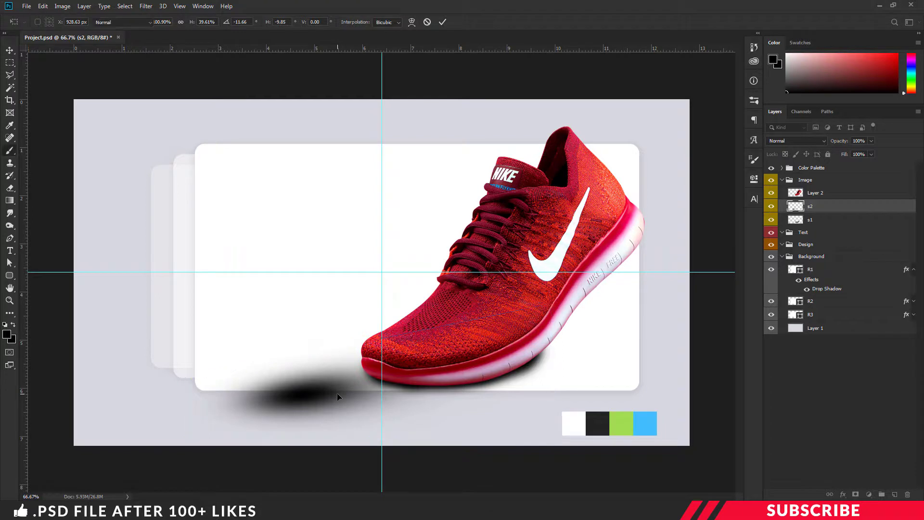
left_click_drag(382, 392, 558, 348)
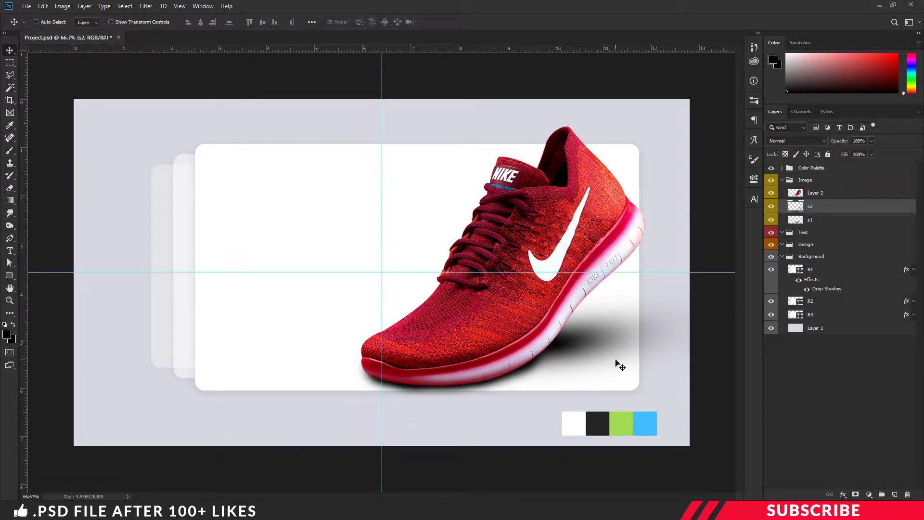
- Rotate the shadow about -16° to follow the sole and set its opacity to 89%
key("ctrl+t")
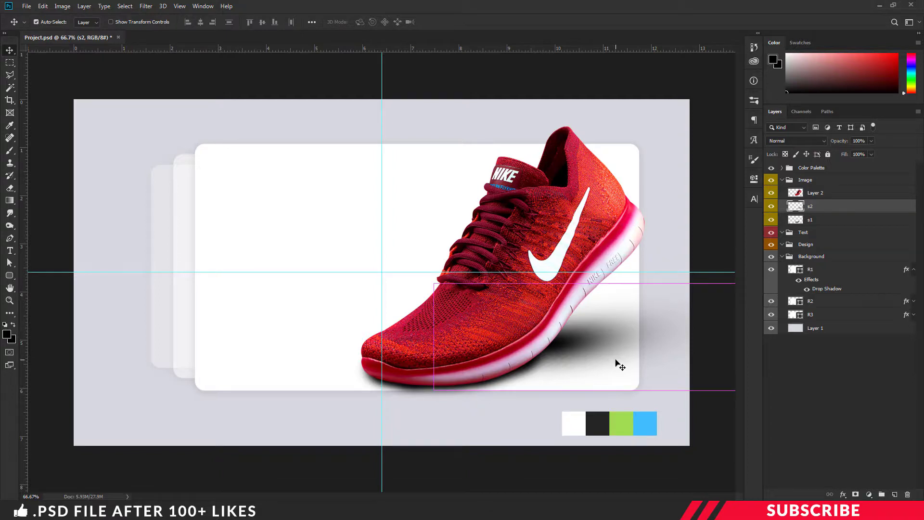
left_click_drag(658, 402, 660, 377)
left_click_drag(599, 355, 601, 351)
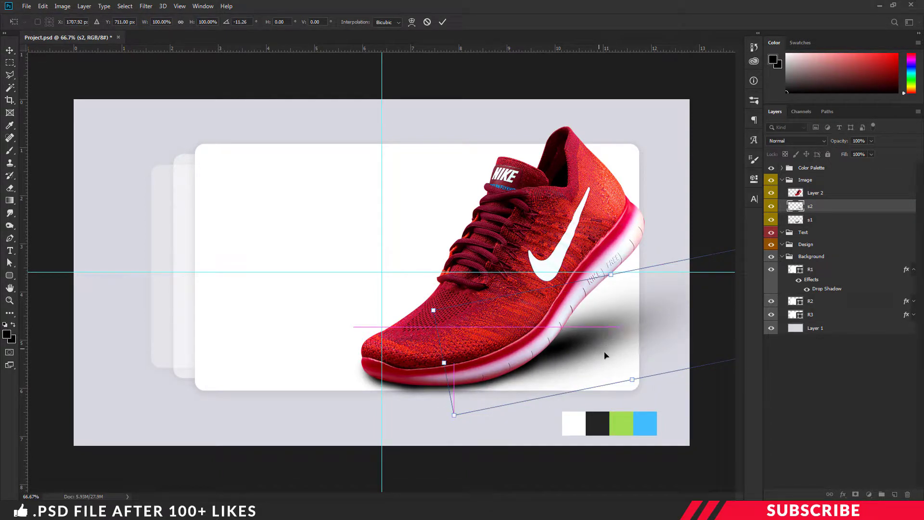
left_click_drag(662, 385, 665, 375)
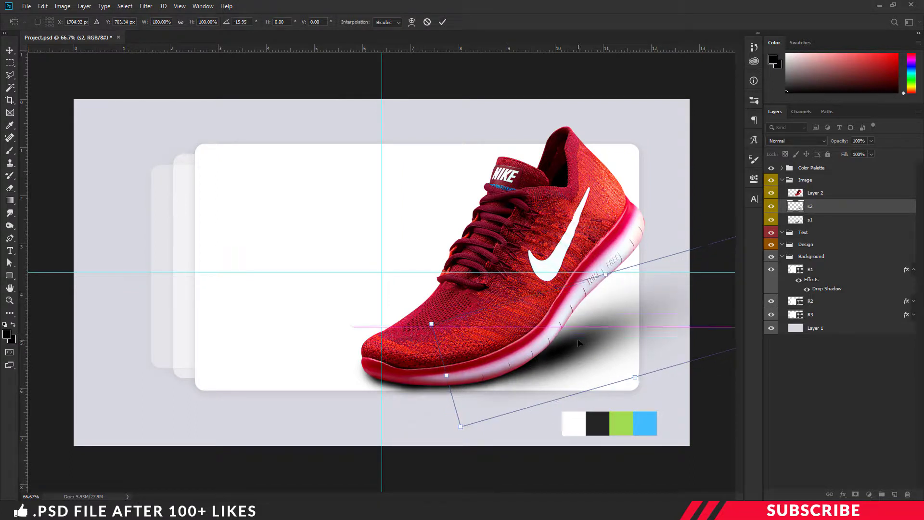
left_click_drag(578, 346, 570, 341)
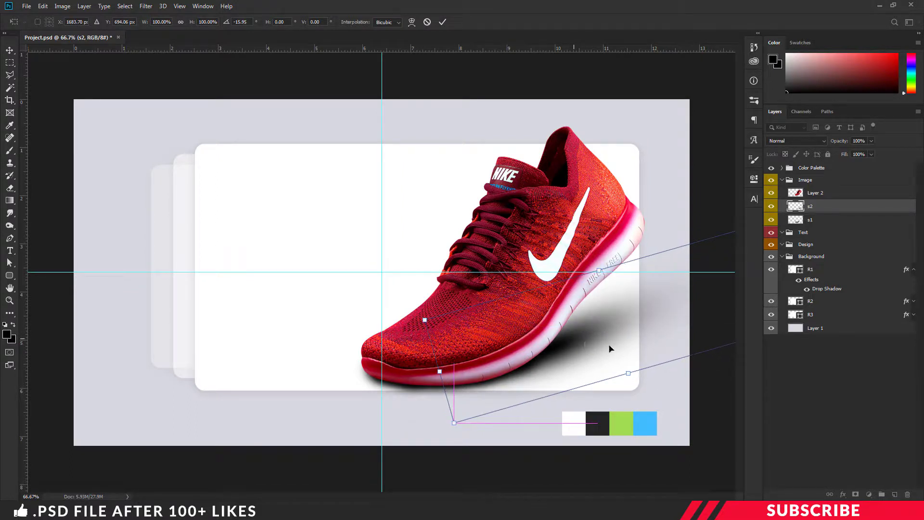
key("Return")
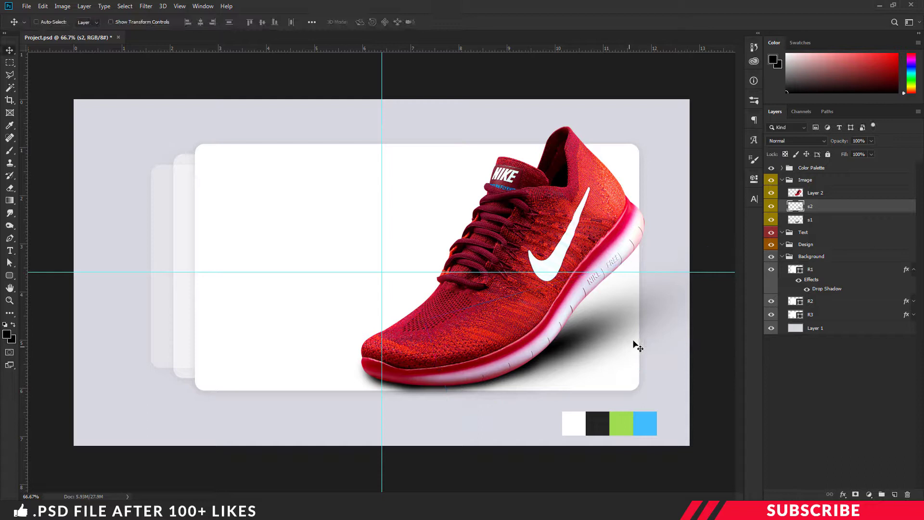
left_click(859, 141)
left_click_drag(847, 144, 840, 144)
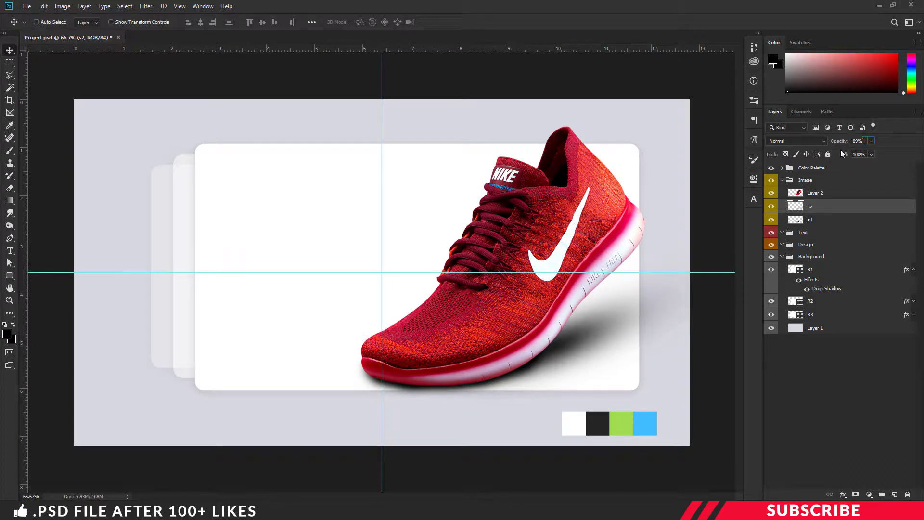
- Zoom out and toggle the s1 and s2 shadow layers off and on to compare the shadows
key("ctrl+minus")
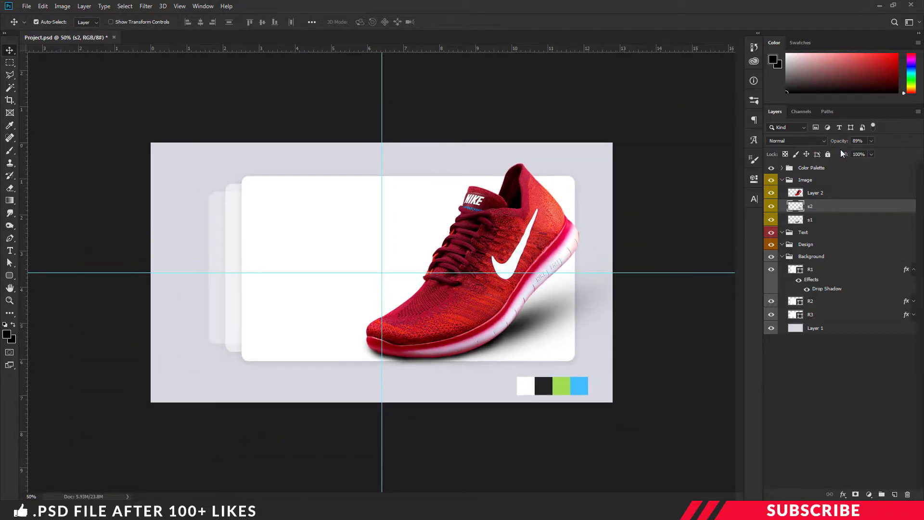
left_click(771, 219)
left_click(771, 219)
left_click(771, 206)
left_click(772, 206)
- Add a new Layer 3 above R1, clip it to the card, and open the foreground colour picker
left_click(821, 271)
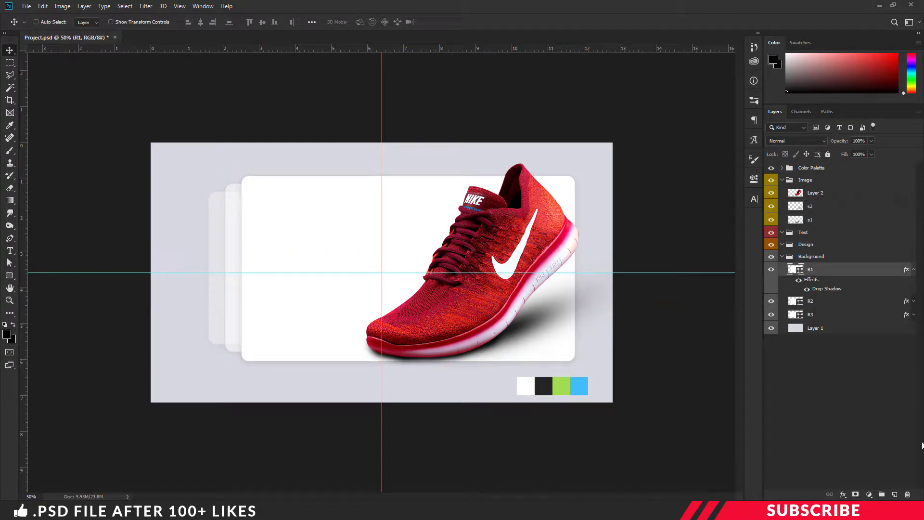
left_click(895, 494)
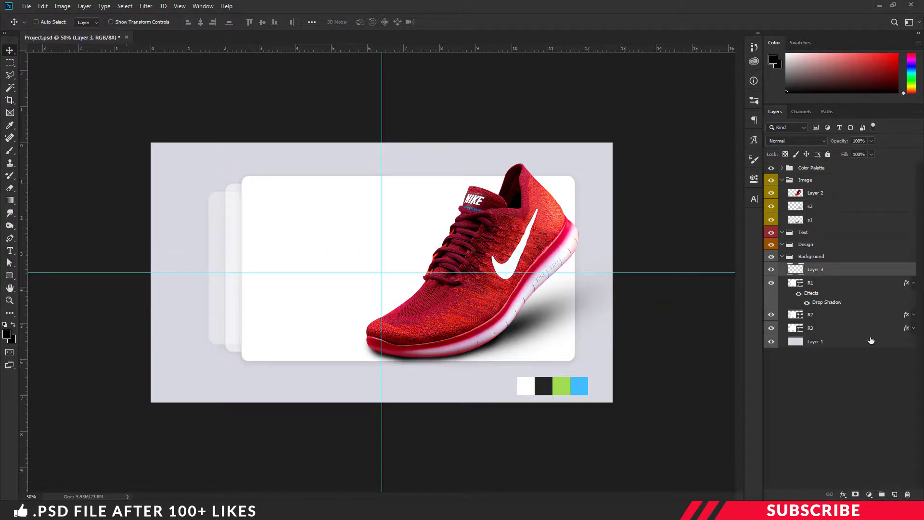
right_click(830, 273)
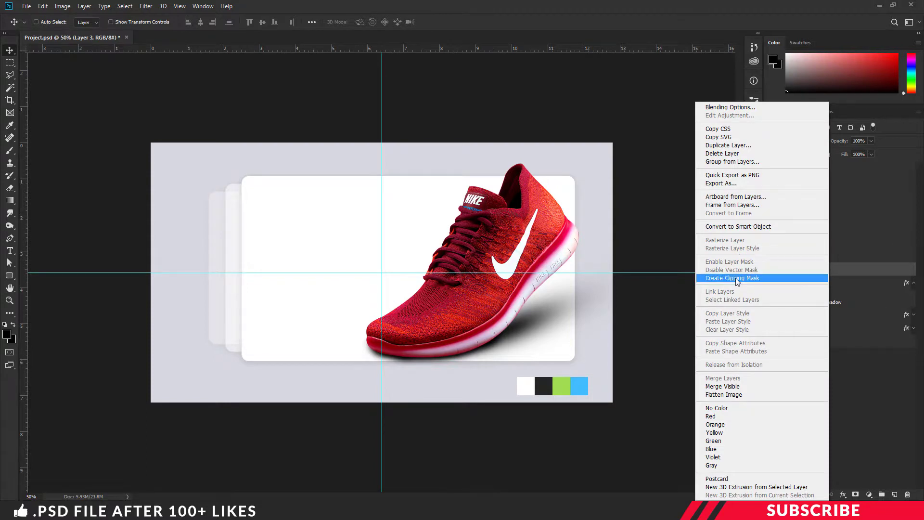
left_click(741, 277)
key("i")
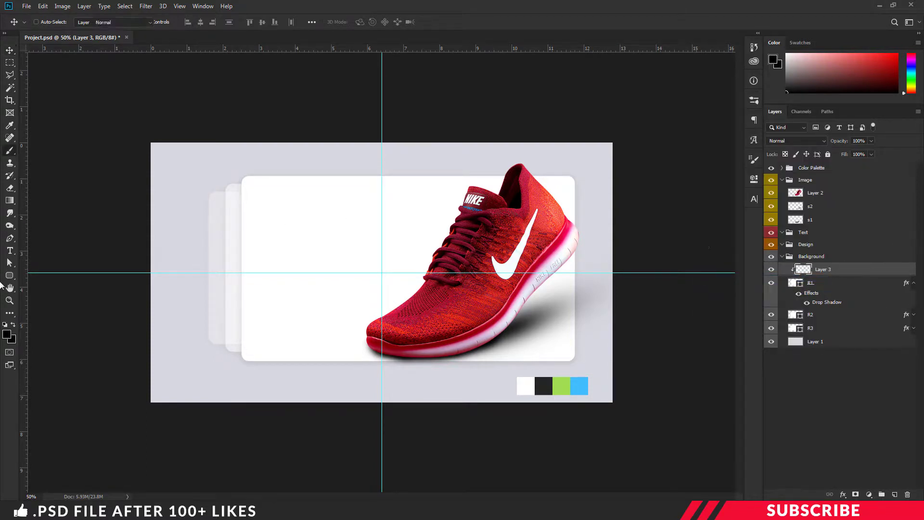
left_click(6, 334)
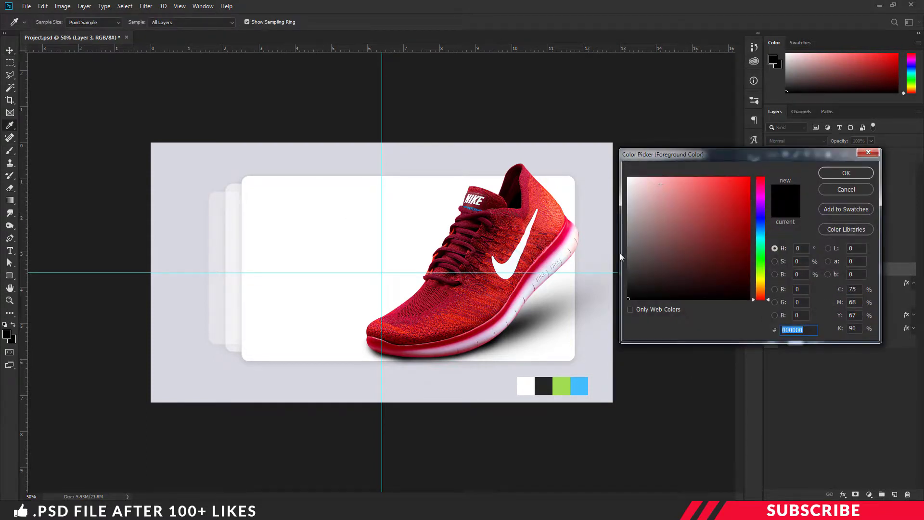
- Set the foreground colour to the palette green a1dc4f
left_click(566, 385)
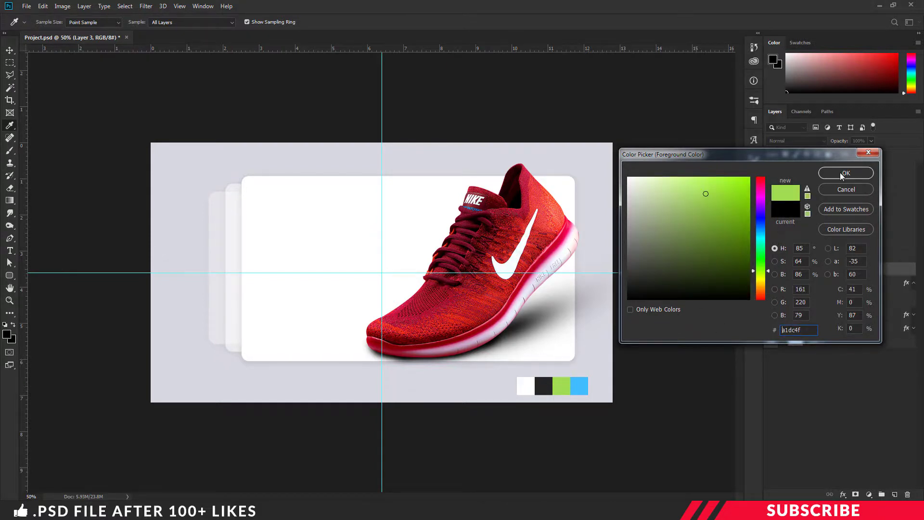
left_click(842, 174)
key("b")
- Draw a green Ellipse circle and move it into the card's lower-right corner, then add a new layer
right_click(9, 275)
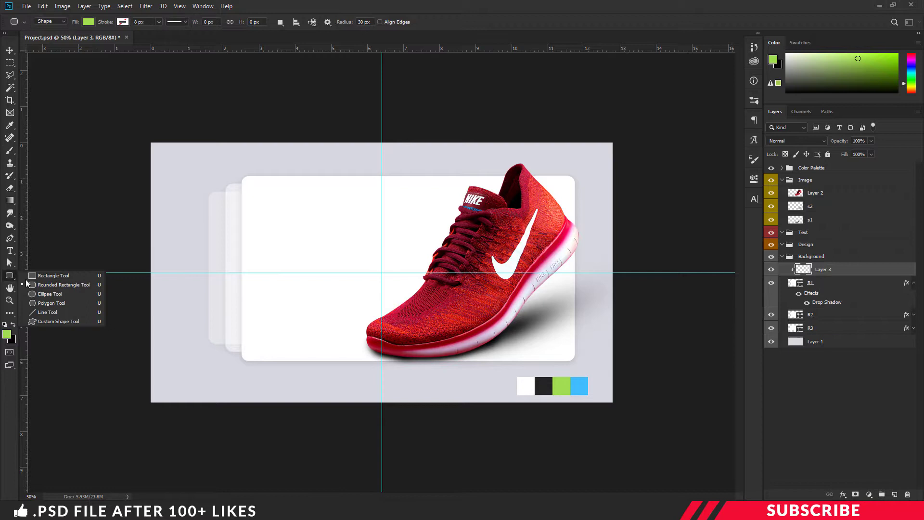
left_click(50, 293)
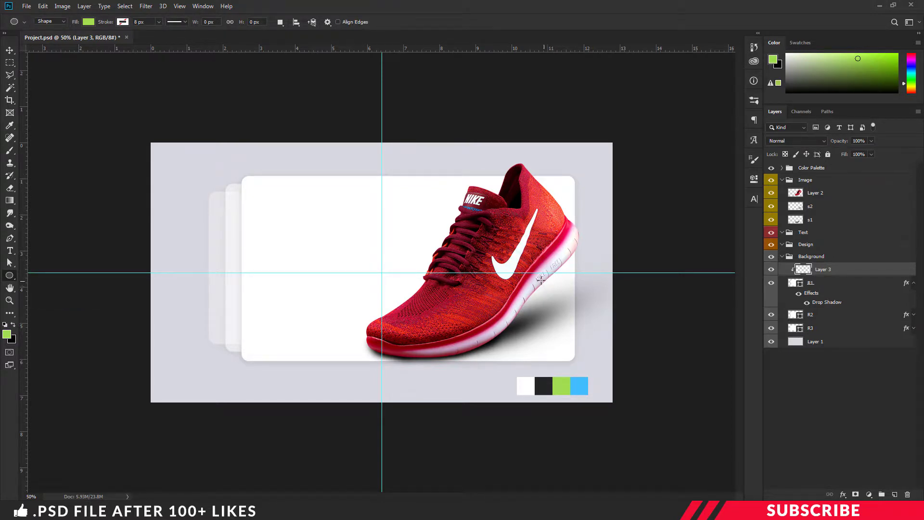
left_click_drag(523, 261, 641, 389)
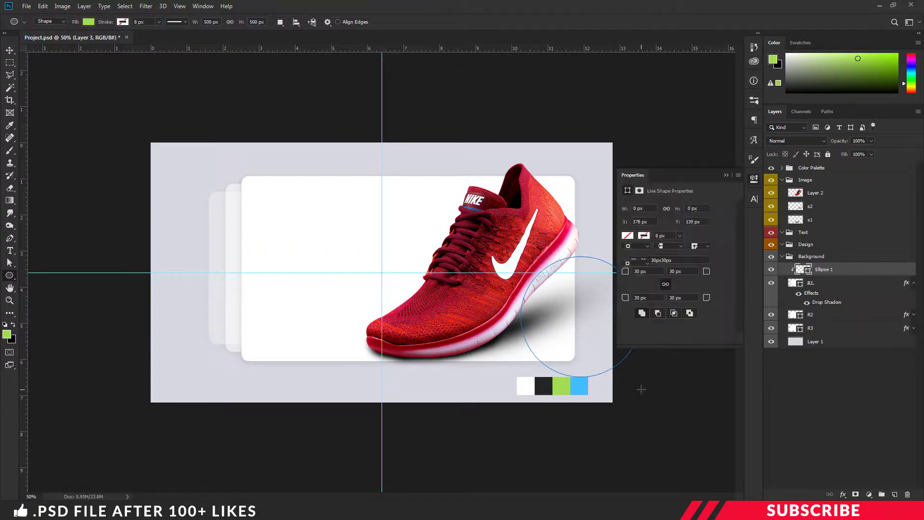
left_click(758, 180)
key("v")
mouse_move(556, 311)
left_mouse_down()
mouse_move(570, 325)
mouse_move(567, 318)
left_mouse_up()
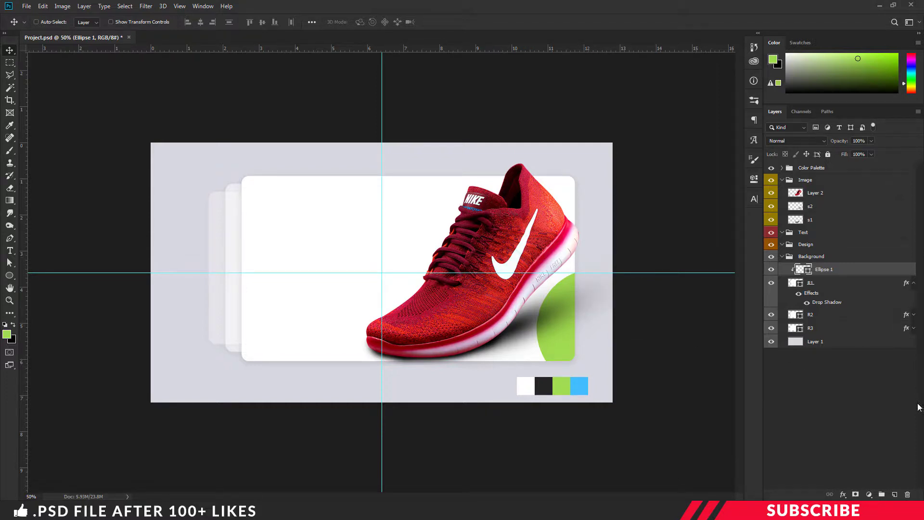
left_click(899, 494)
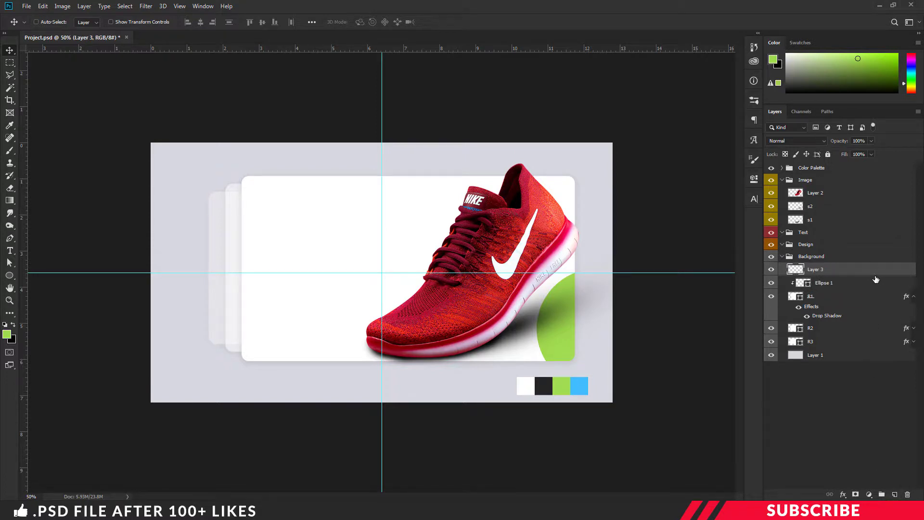
- Clip the new layer, sample the palette blue, and draw a blue circle over the card's top-right
left_click(877, 272, "alt")
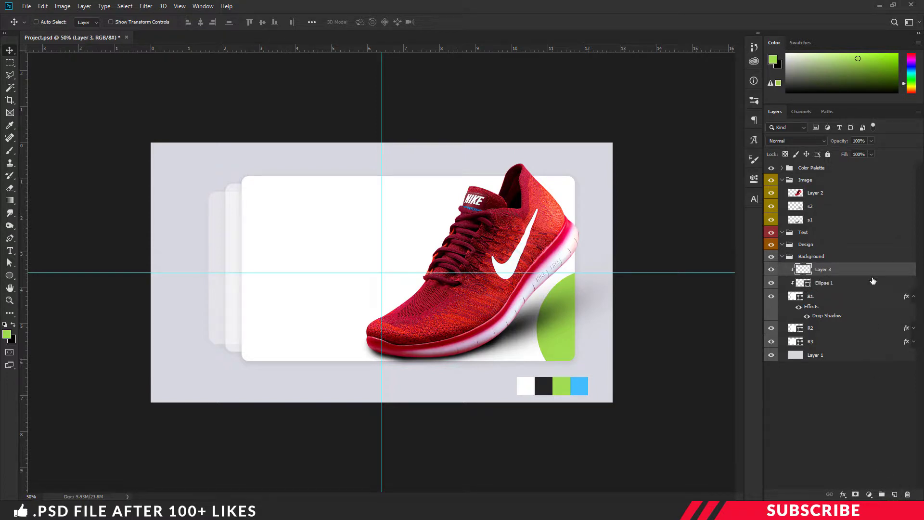
left_click(7, 332)
left_click(583, 384)
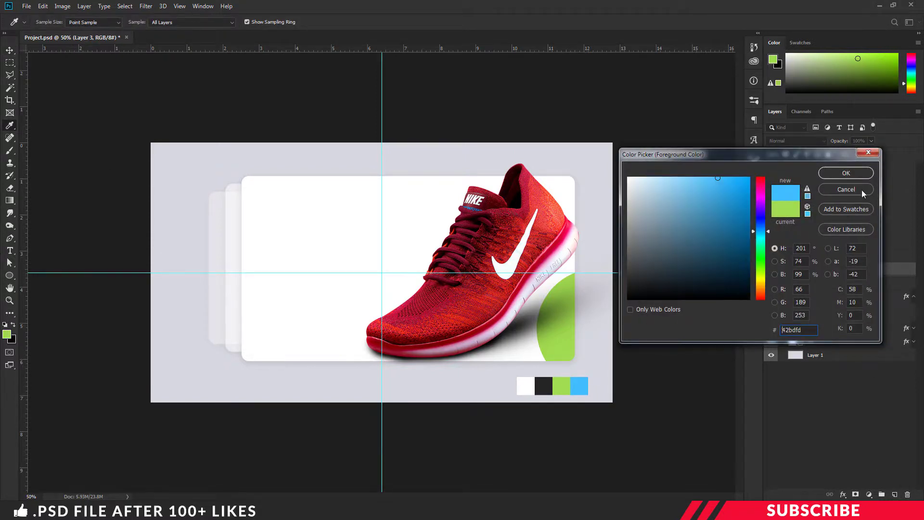
left_click(853, 174)
key("v")
key("u")
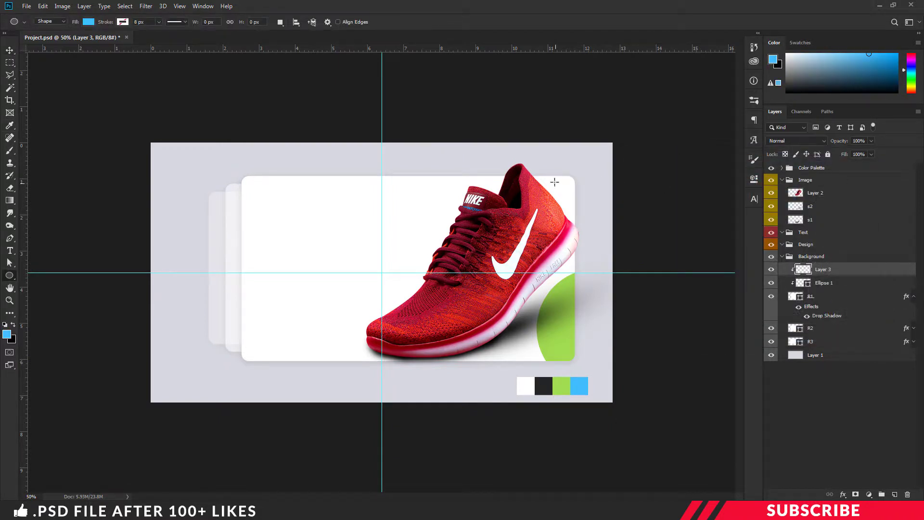
left_click_drag(472, 141, 586, 255)
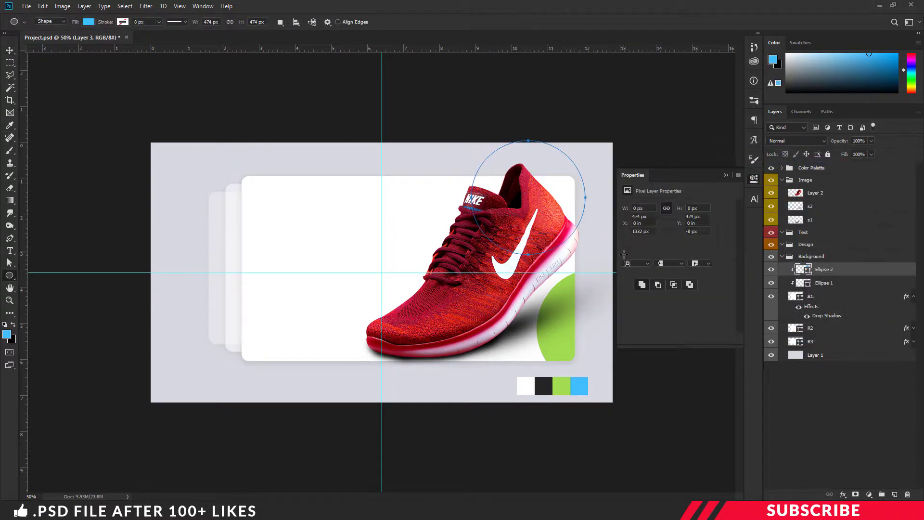
key("v")
left_click_drag(582, 212, 603, 205)
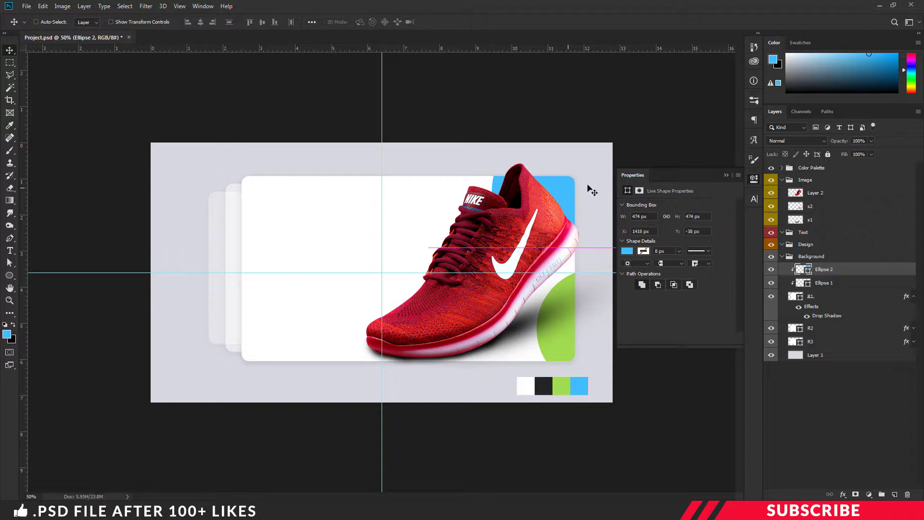
left_click(765, 180)
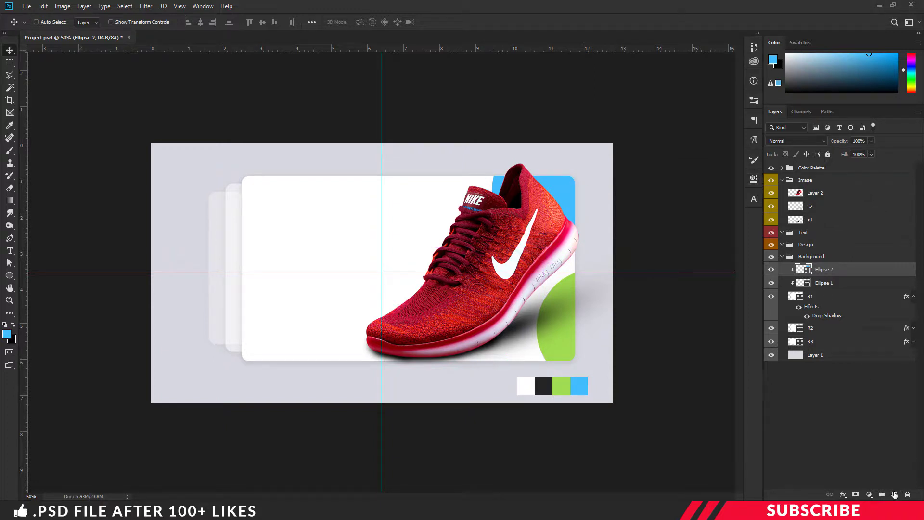
- Add another clipped layer and draw a small blue circle on the card
left_click(894, 495)
left_click(883, 273, "alt")
key("u")
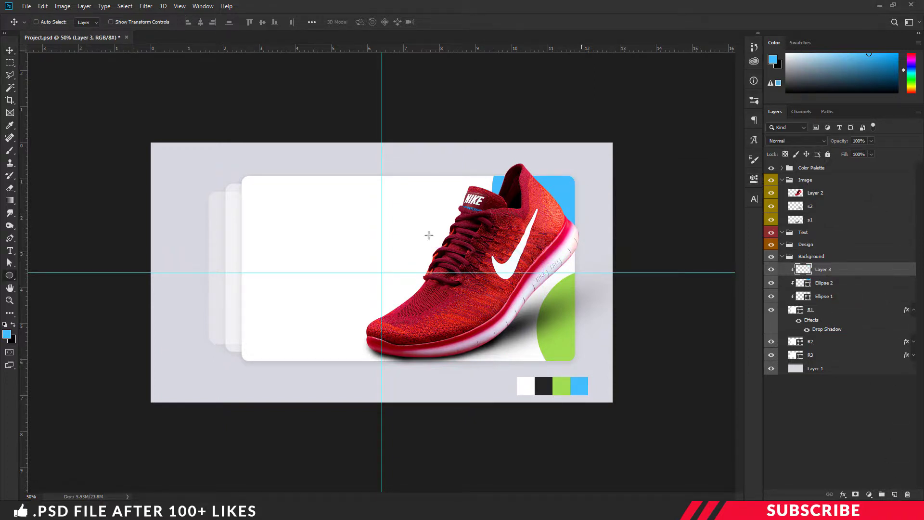
left_click_drag(390, 201, 425, 227)
key("v")
- Duplicate the small circle, clip the copy, and shrink it up and to the right with Free Transform
key("ctrl+j")
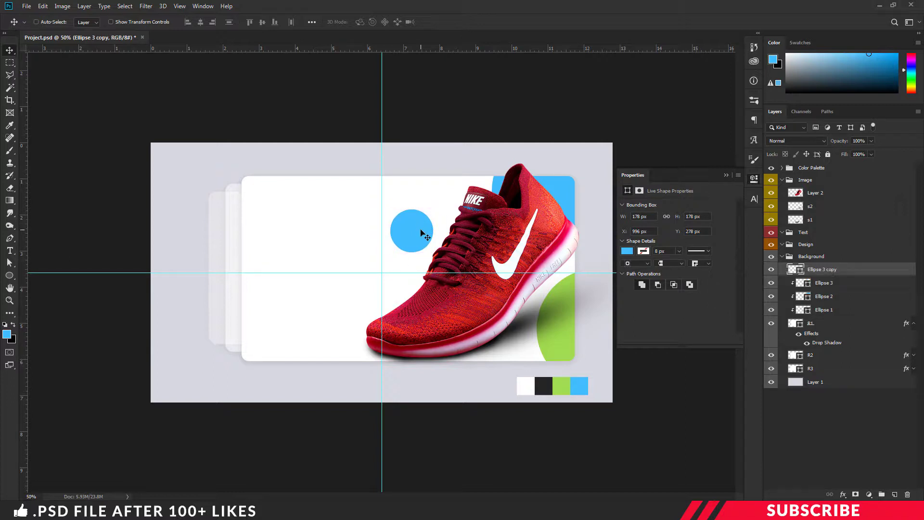
left_click(884, 273, "alt")
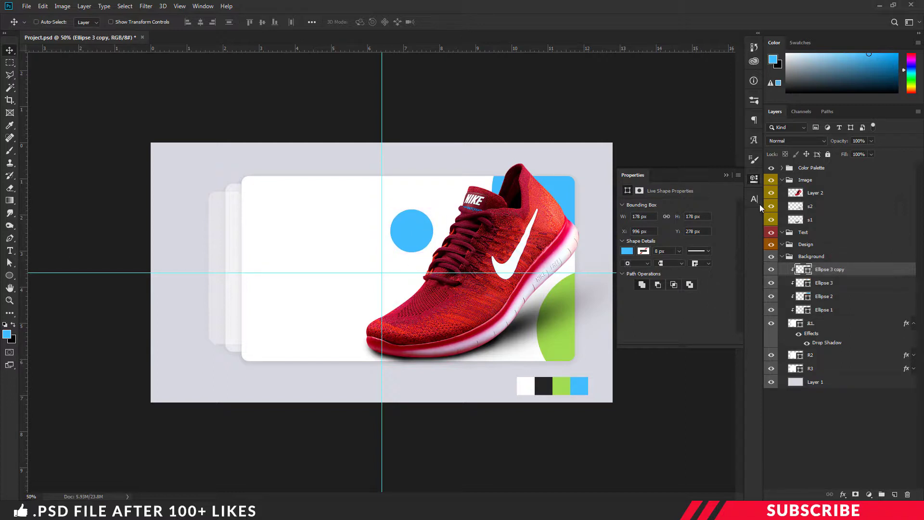
left_click(753, 180)
key("ctrl+t")
left_click_drag(426, 235, 433, 206)
left_click(803, 232)
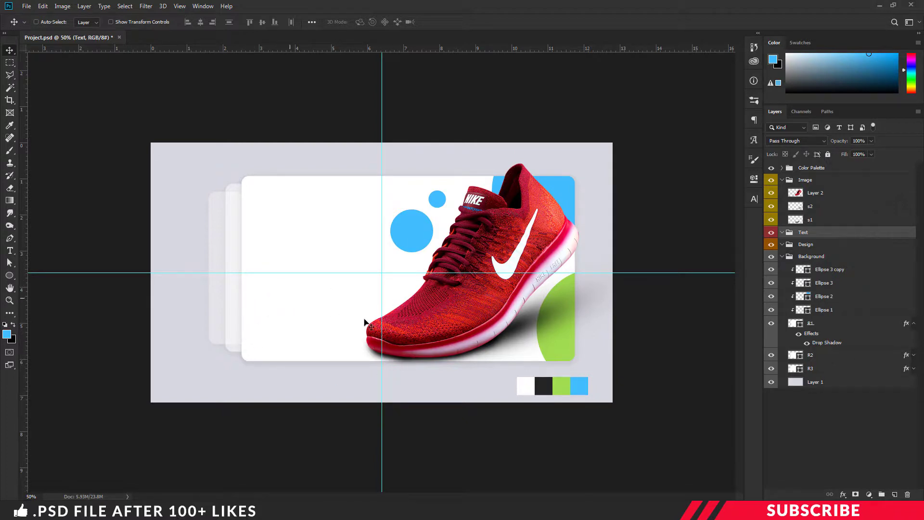
left_click(828, 270)
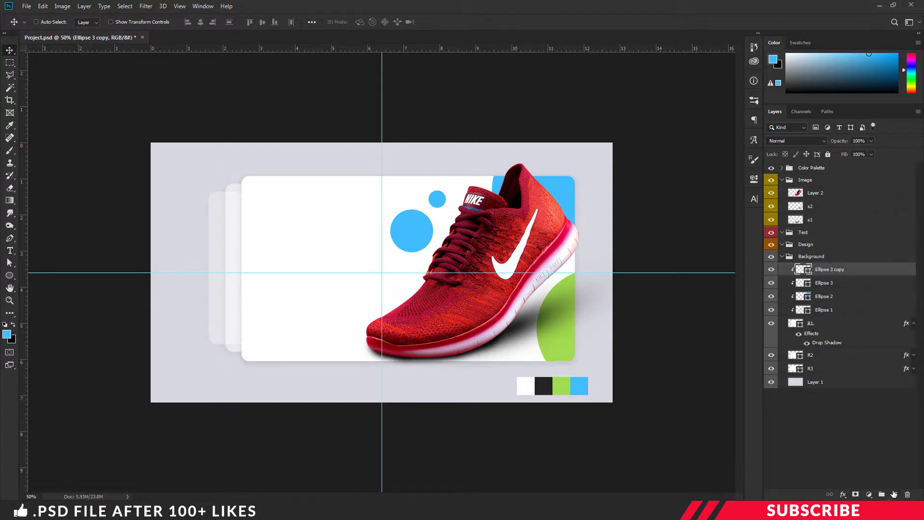
left_click(894, 494)
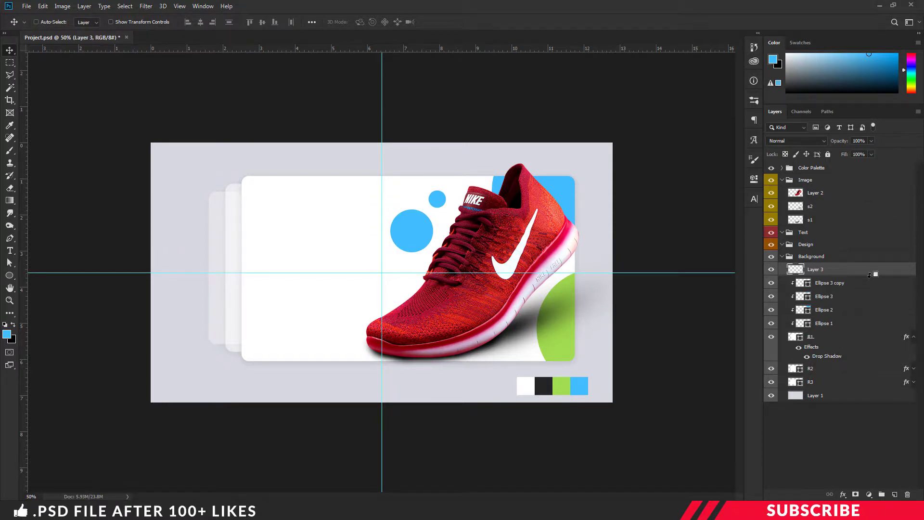
- Clip the new layer and set the foreground colour to dark grey #242424
key("ctrl+alt+g")
left_click(6, 335)
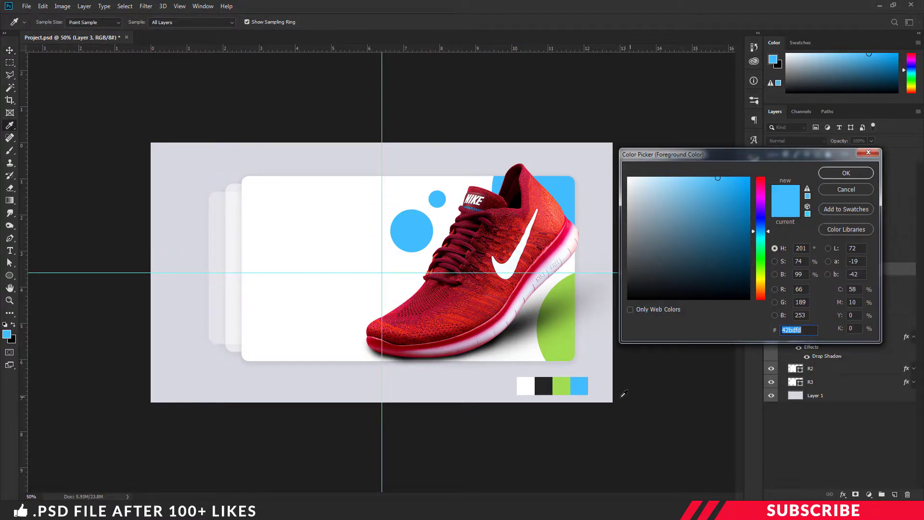
left_click(548, 384)
left_click(845, 173)
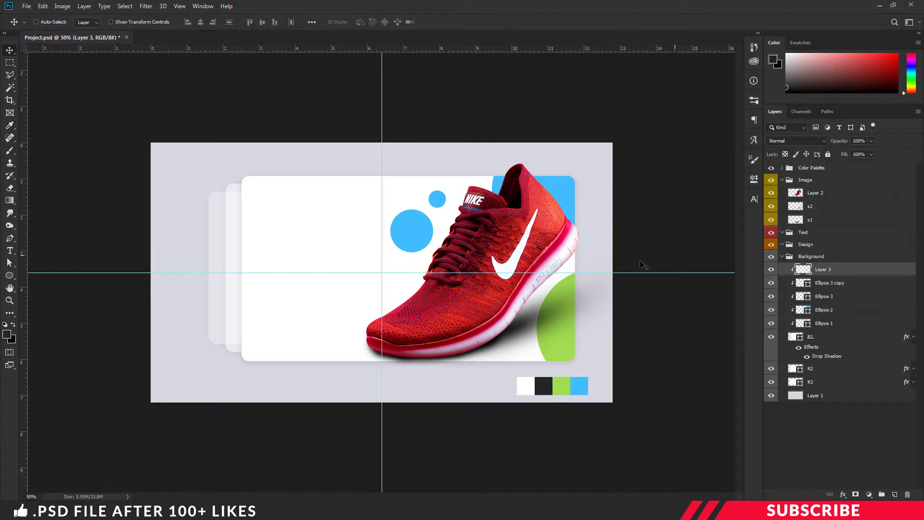
- Draw a large grey circle at the card's lower-left and set its opacity to 5%
key("u")
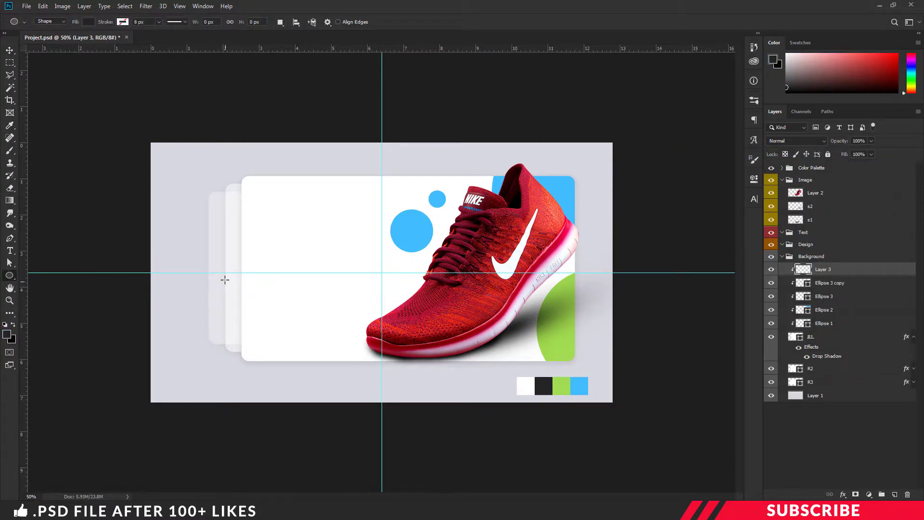
left_click_drag(224, 280, 383, 436)
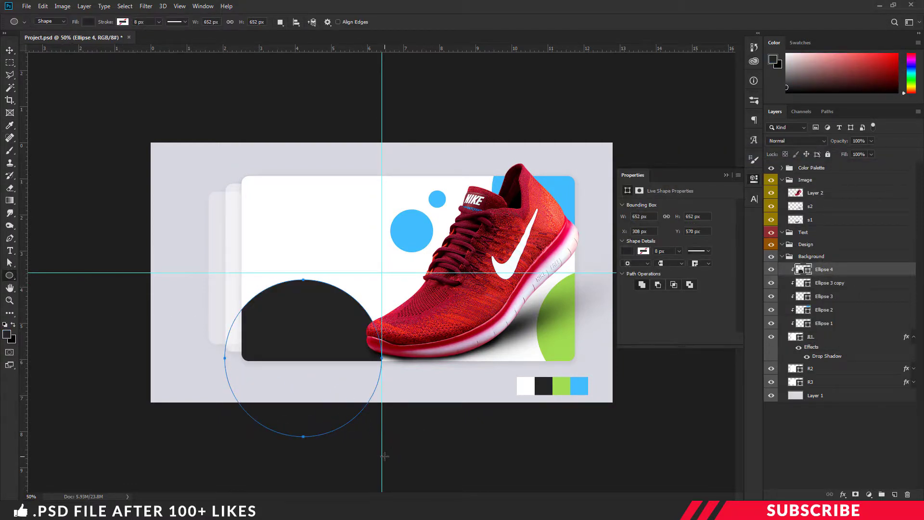
key("v")
left_click_drag(323, 367, 314, 335)
left_click(755, 180)
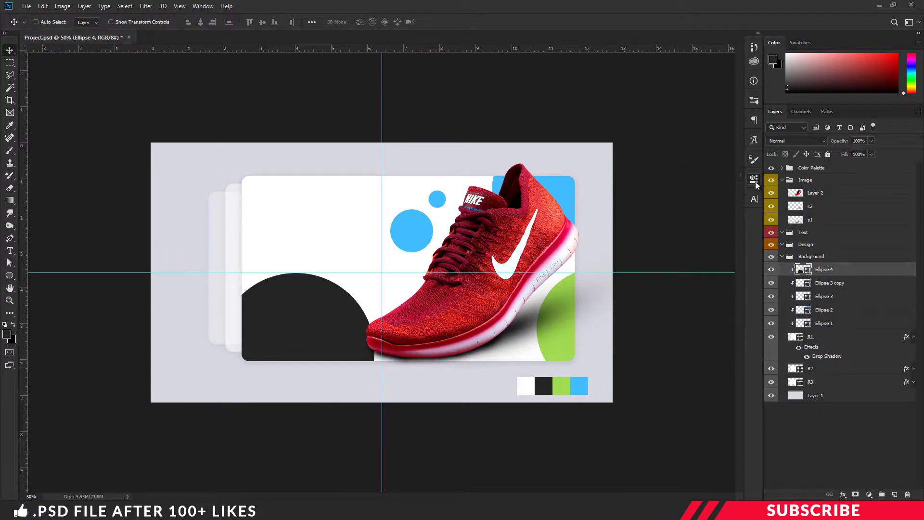
left_click(862, 141)
type("5")
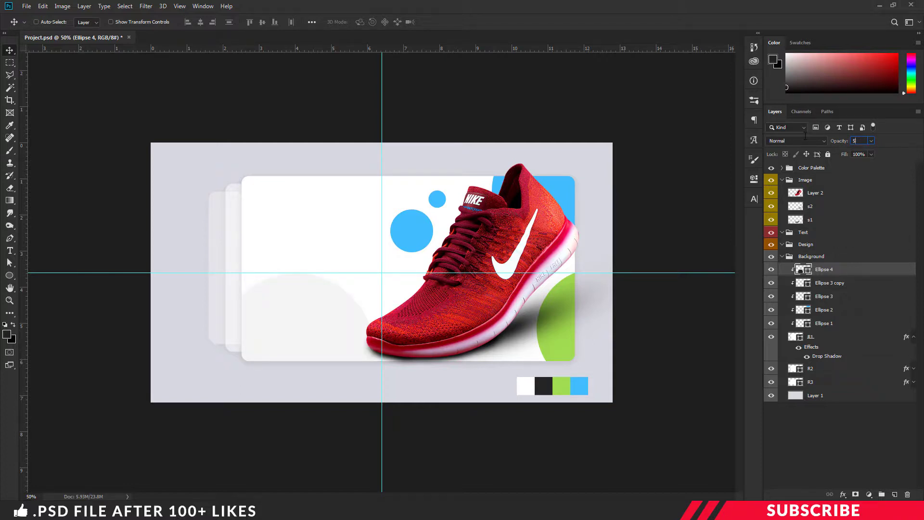
key("Return")
key("ctrl+alt+shift+a")
left_click(829, 236)
- Type a large 72 pt NIKE at the card's top-left and fade it to 8% opacity
left_click(895, 494)
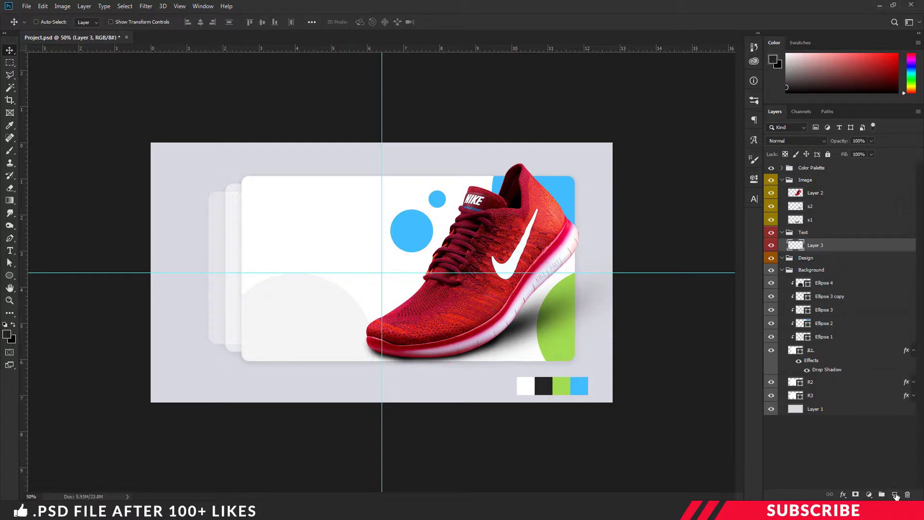
key("t")
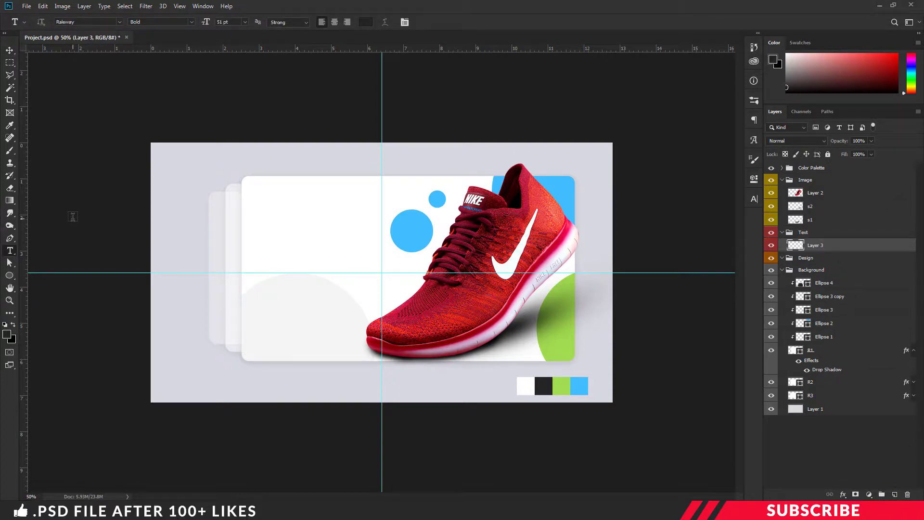
left_click(7, 334)
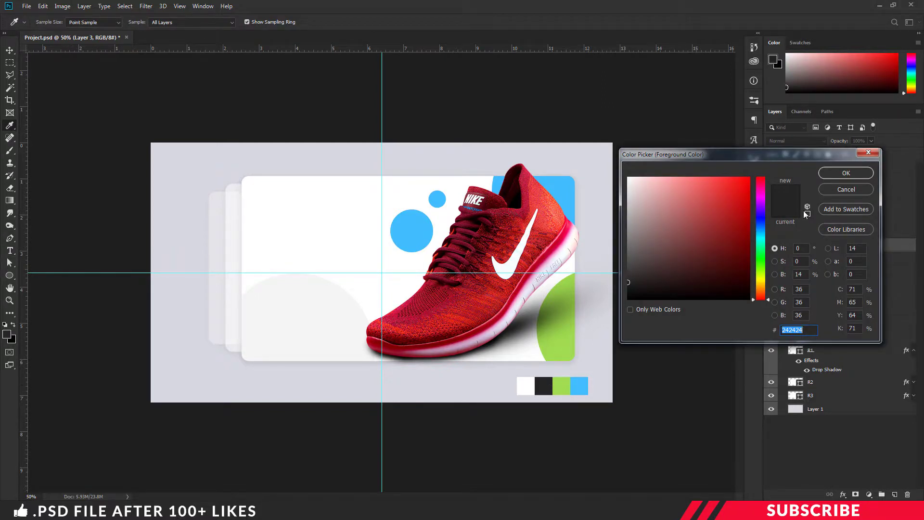
left_click(842, 174)
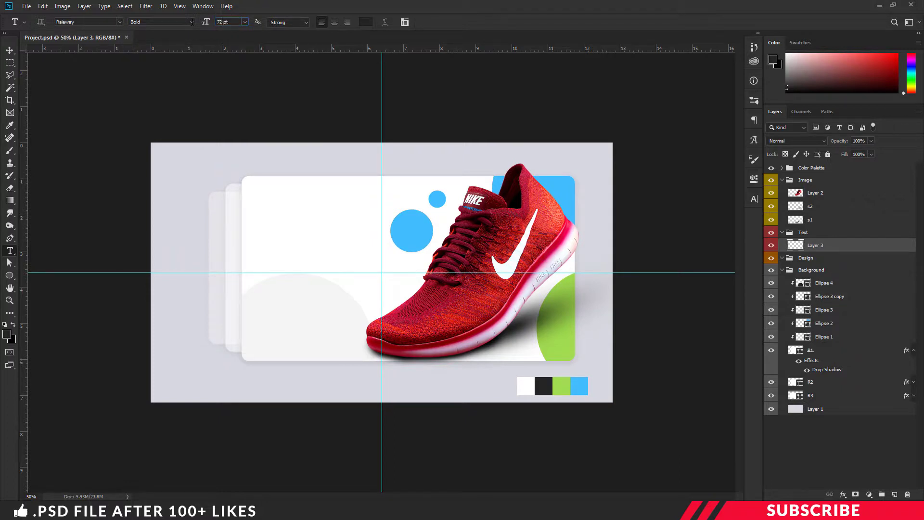
left_click(268, 212)
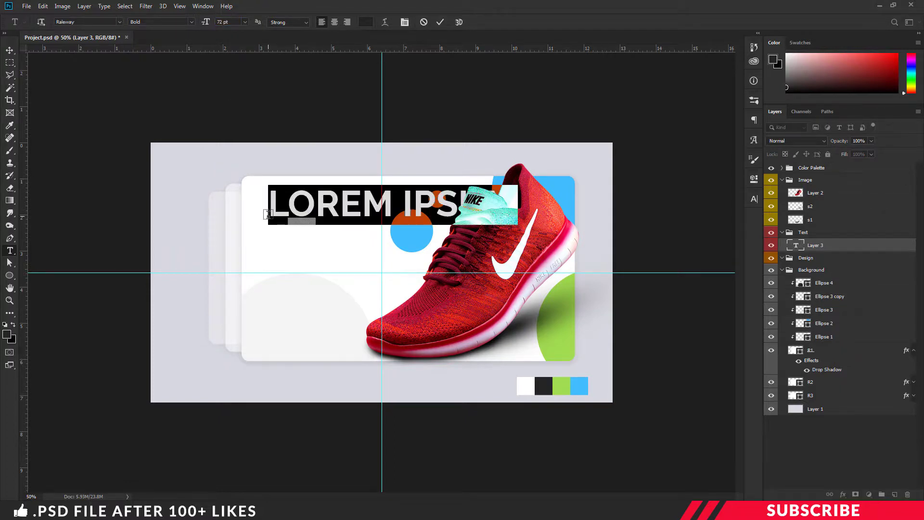
type("NIKE")
key("ctrl+Return")
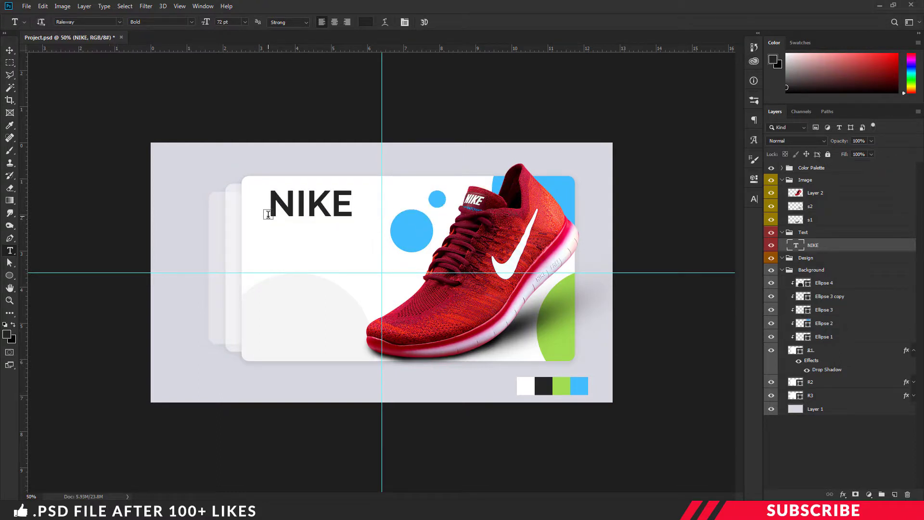
key("ctrl+plus")
key("v")
left_click_drag(298, 188, 288, 186)
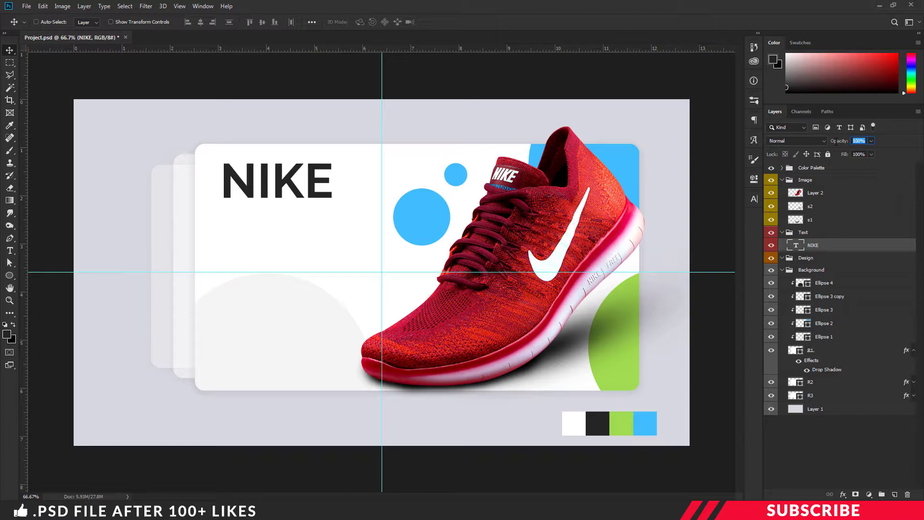
type("8")
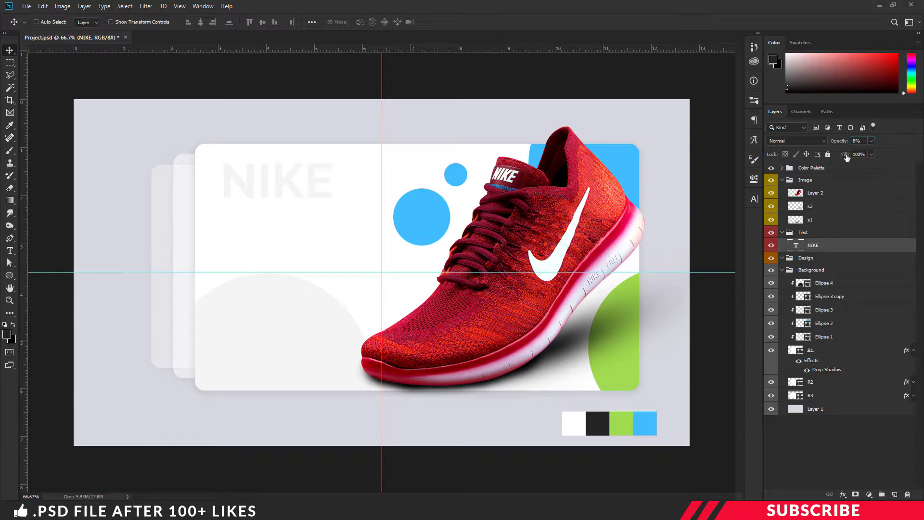
- Add a bold 51 pt NIKE headline over the faint one
left_click(895, 495)
key("t")
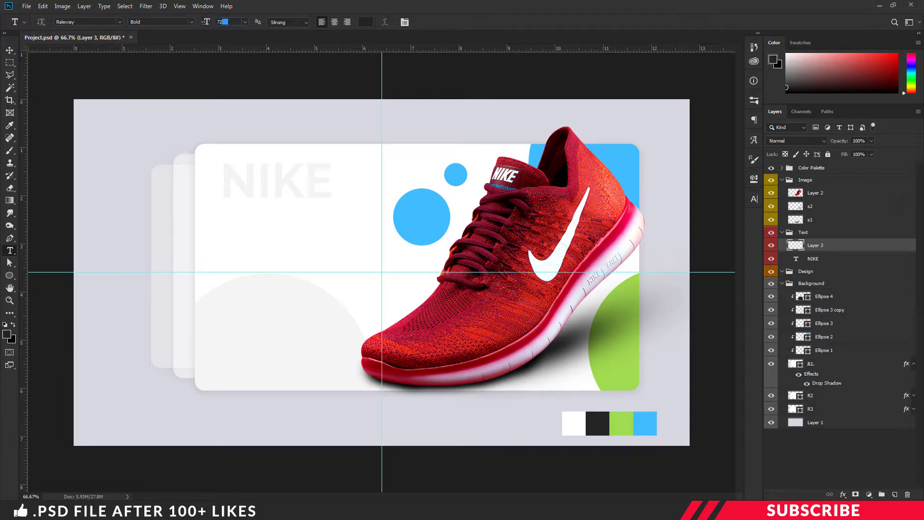
left_click(202, 23)
left_click(260, 224)
type("nike")
key("ctrl+Return")
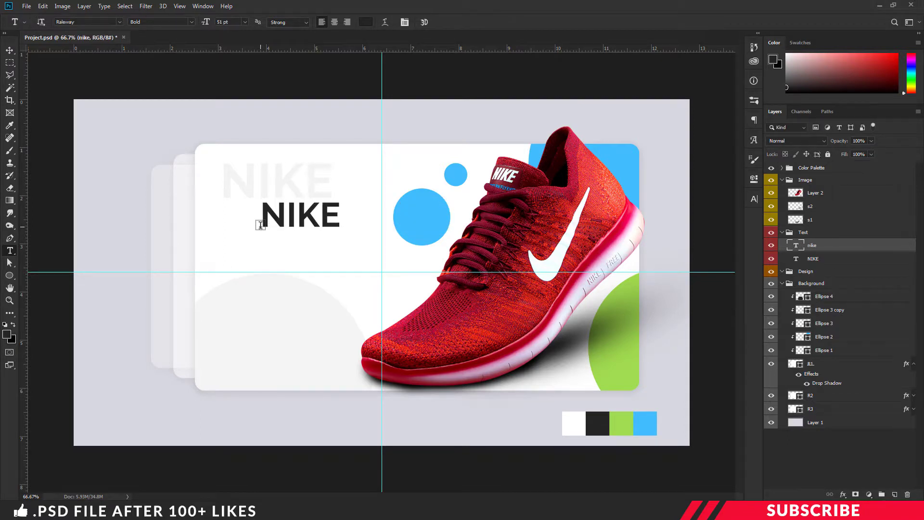
key("v")
left_click_drag(258, 216, 294, 208)
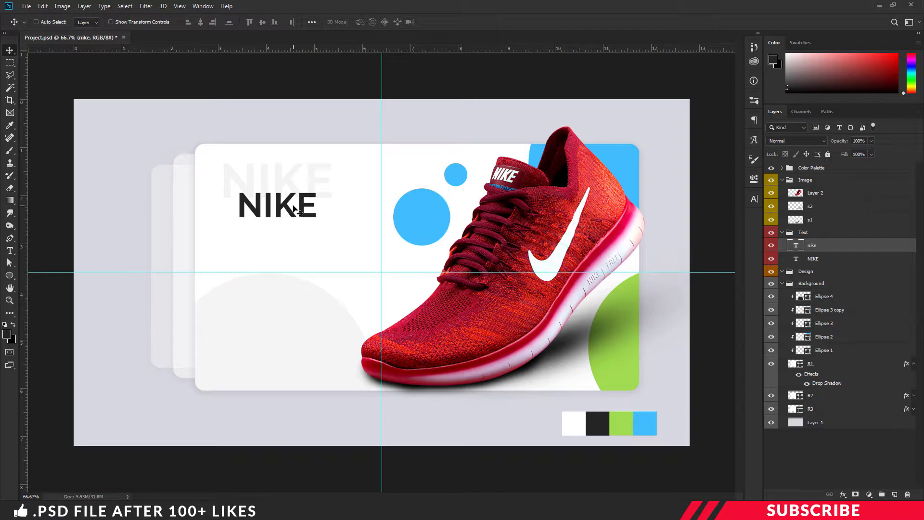
- Give the NIKE headline a Drop Shadow at 20% opacity
right_click(813, 246)
left_click(708, 77)
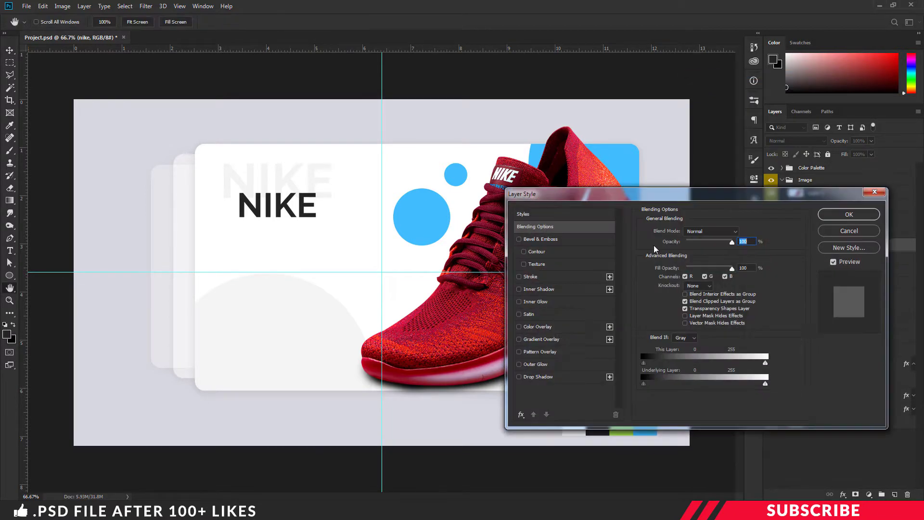
left_click(547, 375)
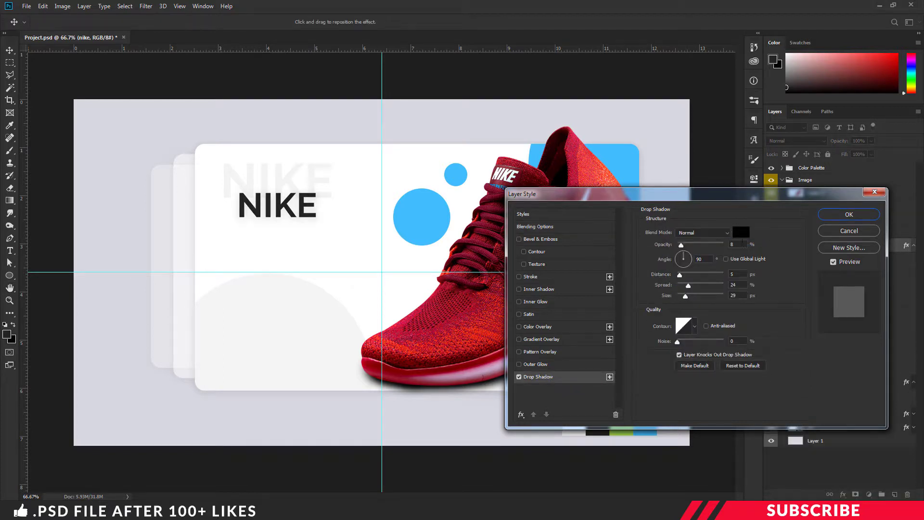
left_click_drag(745, 245, 713, 245)
type("20")
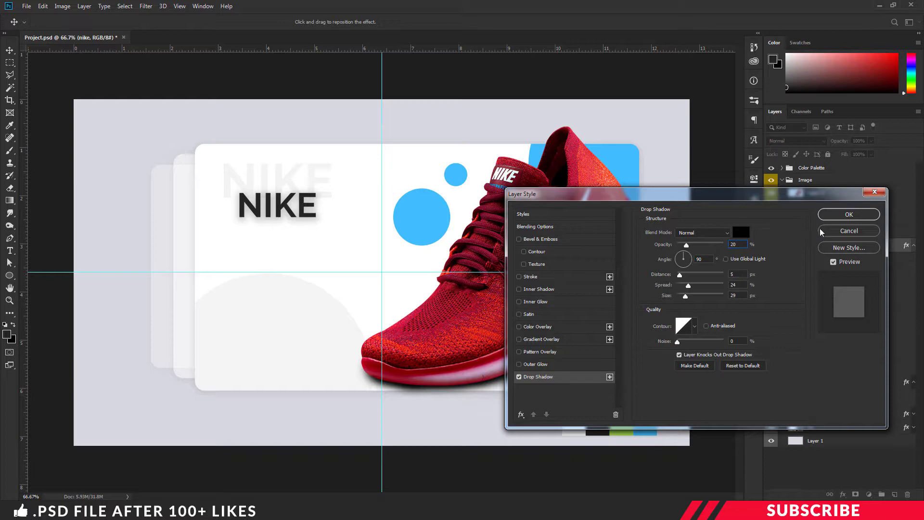
left_click(836, 219)
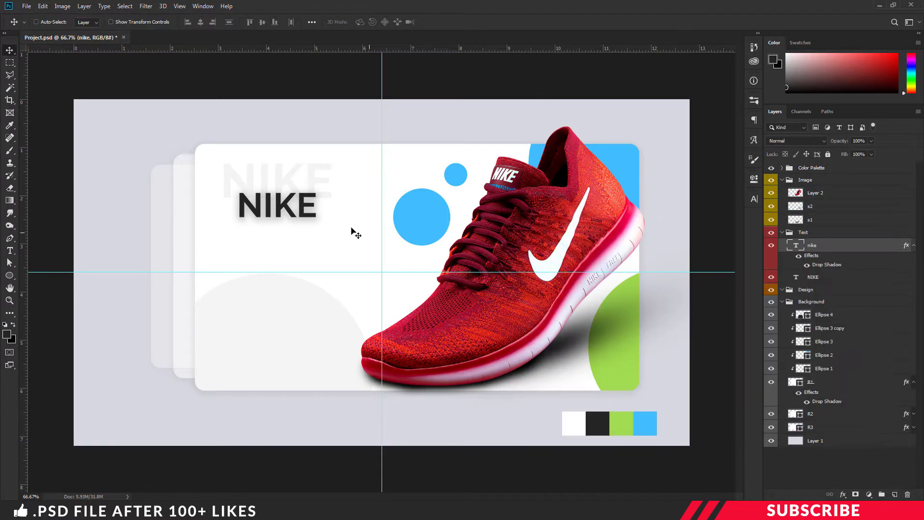
left_click(914, 246)
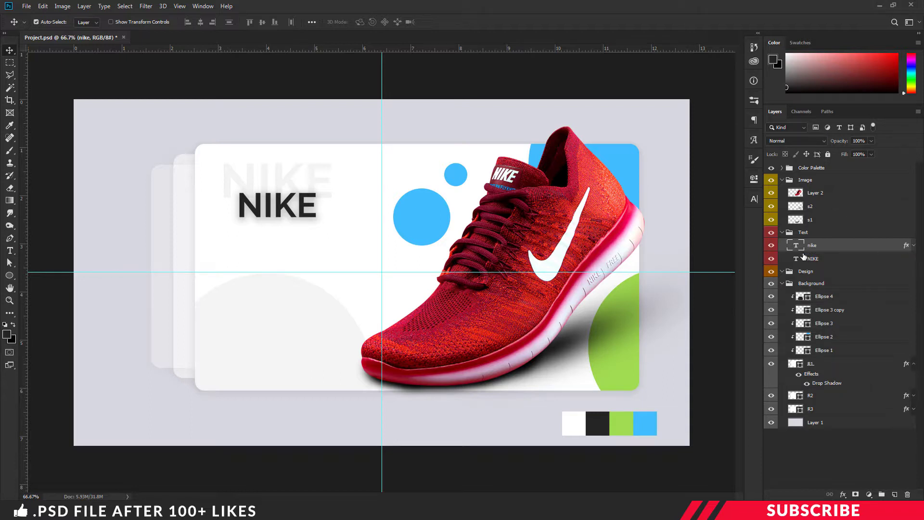
- Duplicate the NIKE headline below itself and change the copy to SNEAK Z
key("ctrl+j")
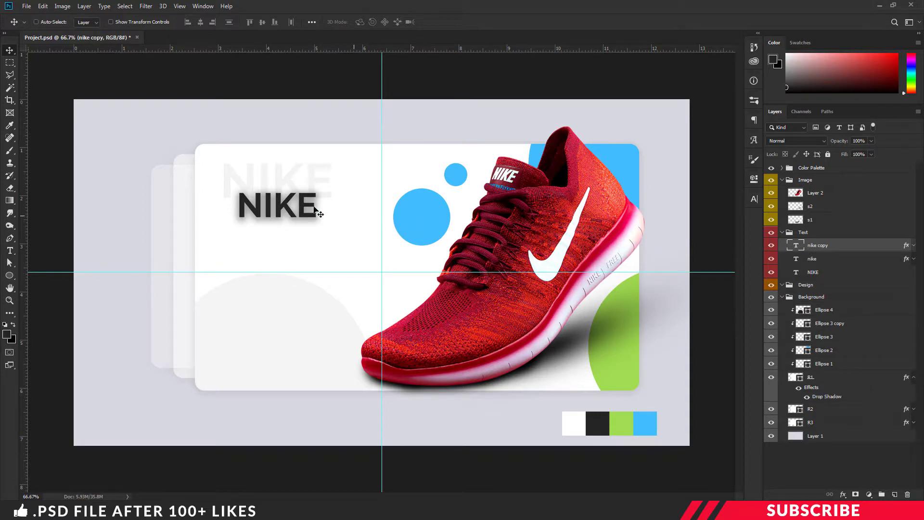
left_click_drag(285, 207, 285, 240)
key("t")
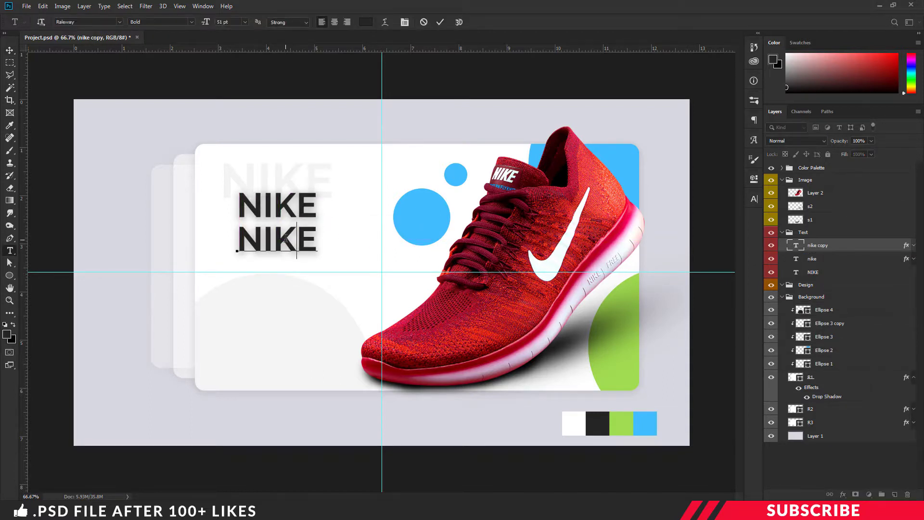
double_click(286, 239)
type("sneak z")
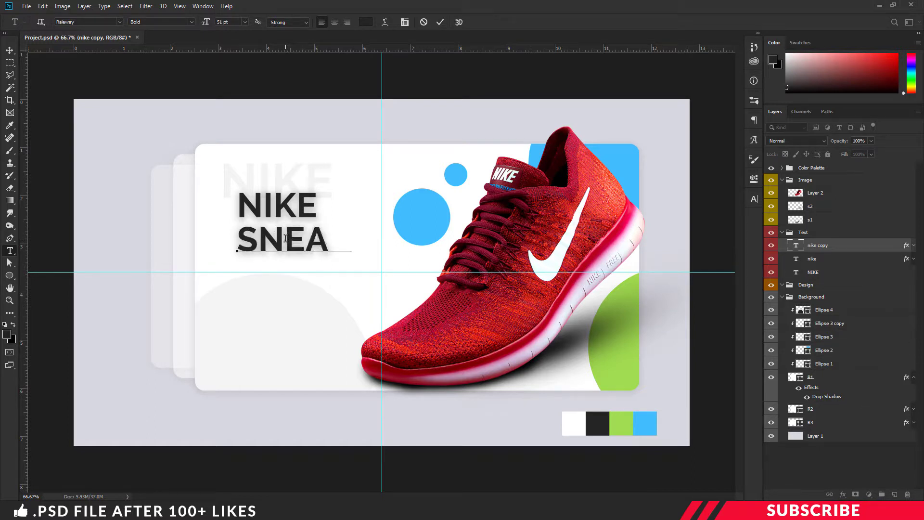
key("ctrl+Return")
key("v")
left_click_drag(292, 246, 291, 251)
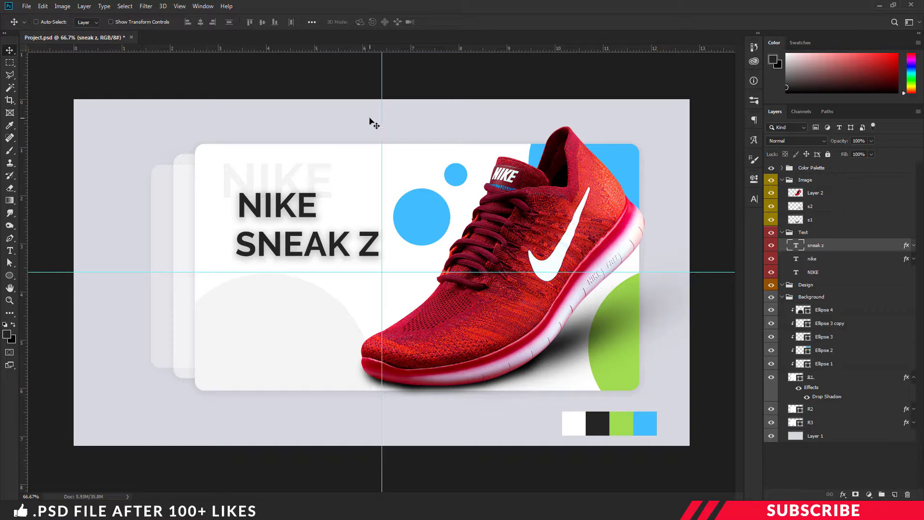
- Add a 'NIKE | RUNNING | SNEAK Z' header line at the banner's top at 40% opacity
left_click(894, 495)
key("t")
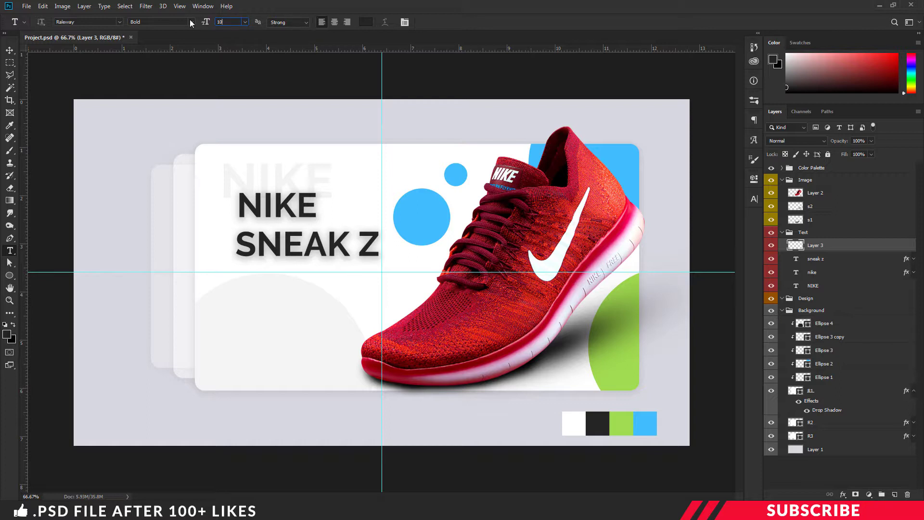
left_click(226, 125)
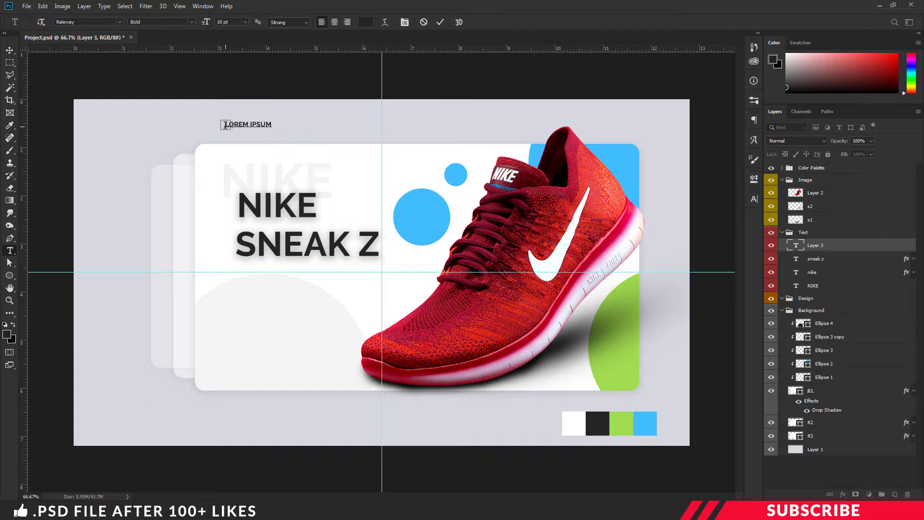
type("NIKE  | RUNNING | SNEAK Z")
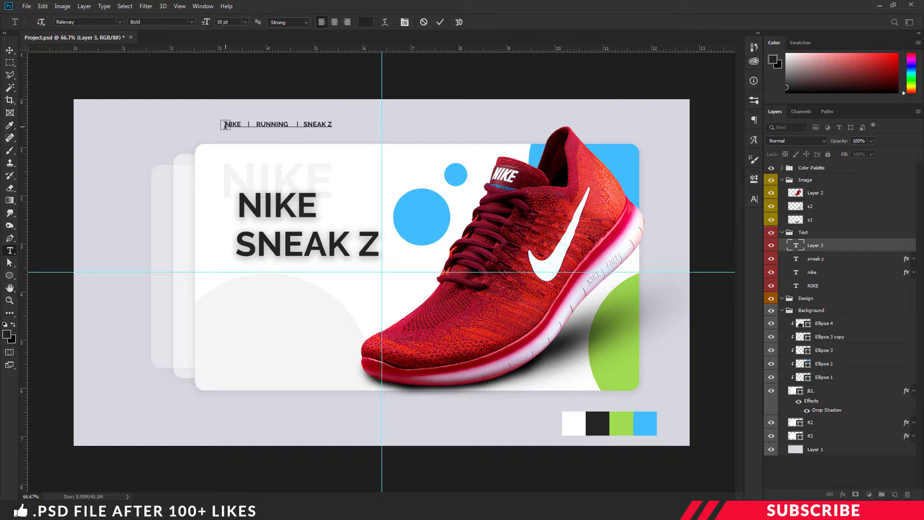
key("ctrl+Return")
key("v")
left_click_drag(259, 124, 256, 124)
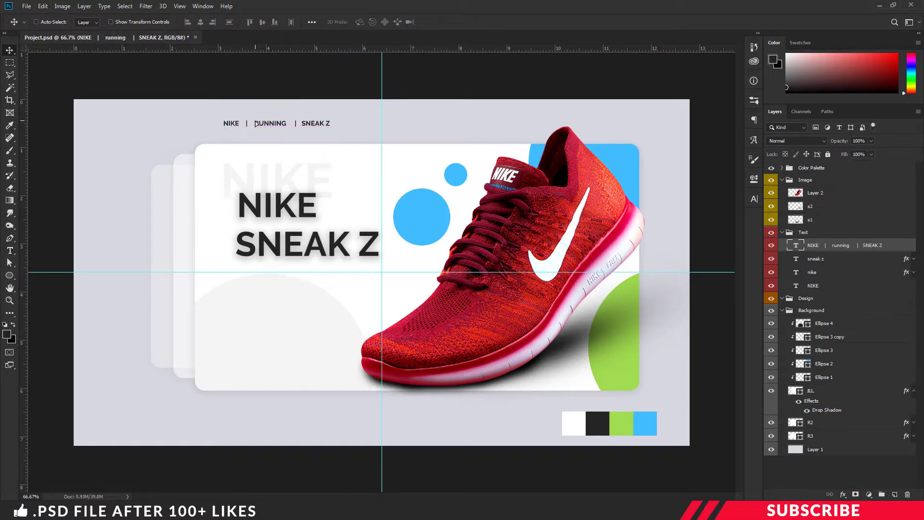
left_click(834, 140)
type("40")
key("Return")
key("t")
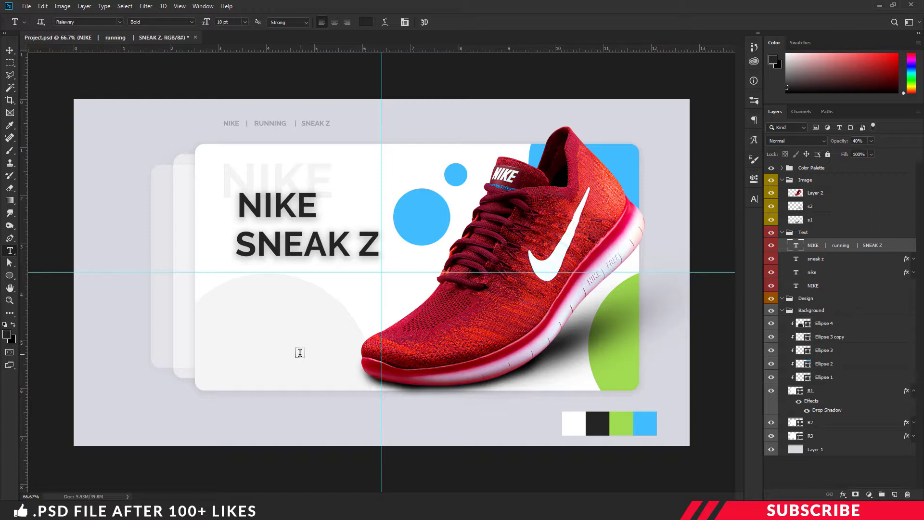
- Add the 'STABILITY . SUPPORT . SPEED' subheading and move it under the headline
left_click(244, 312)
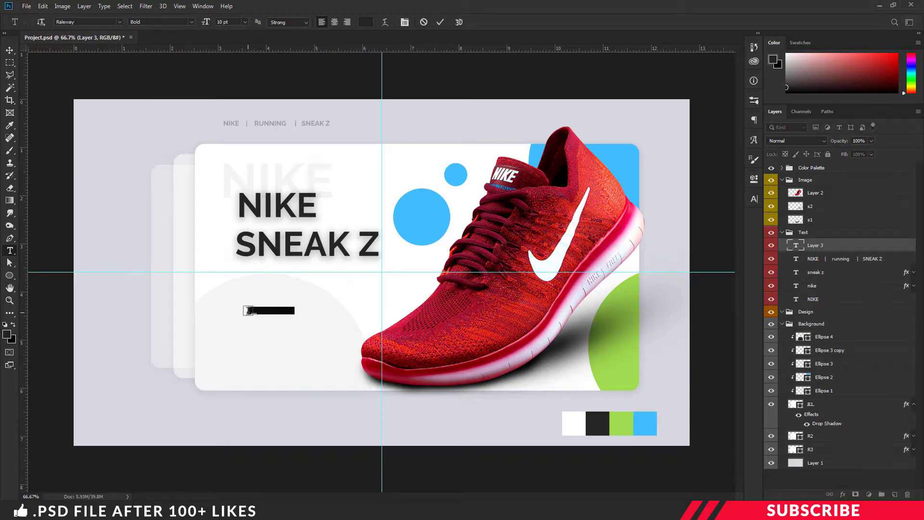
type("STABILITY . SUPPORT . SPEeD")
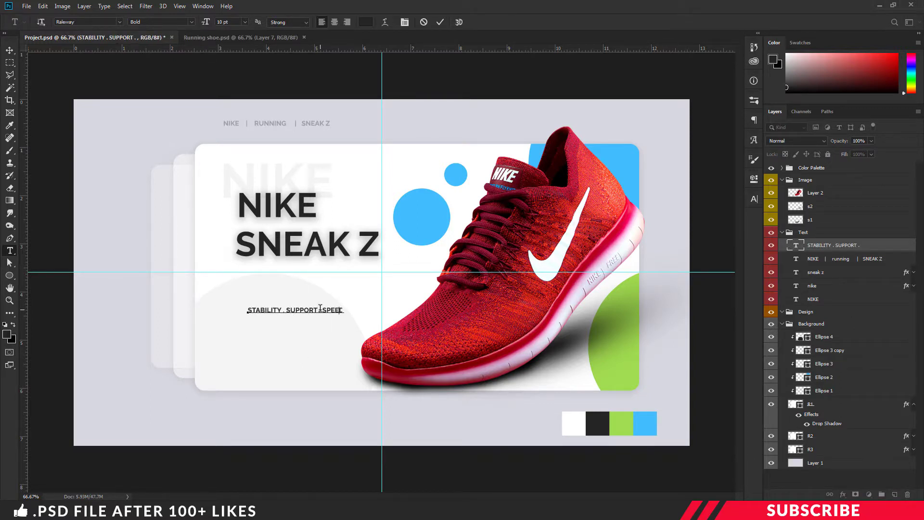
key("ctrl+Return")
key("v")
left_click_drag(327, 282, 303, 277)
- Type the description paragraph about a shoe for hardcore runners and athletes below the subheading
left_click(894, 494)
key("t")
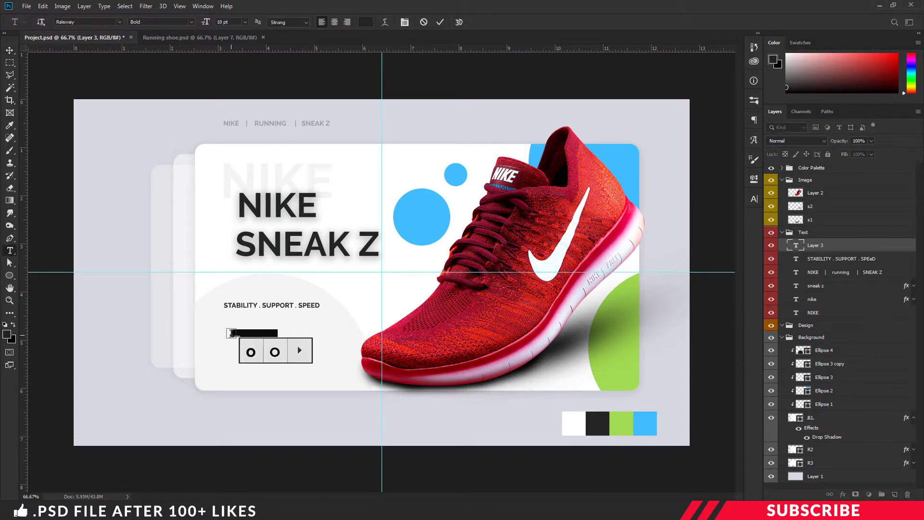
left_click(231, 334)
left_click(247, 332)
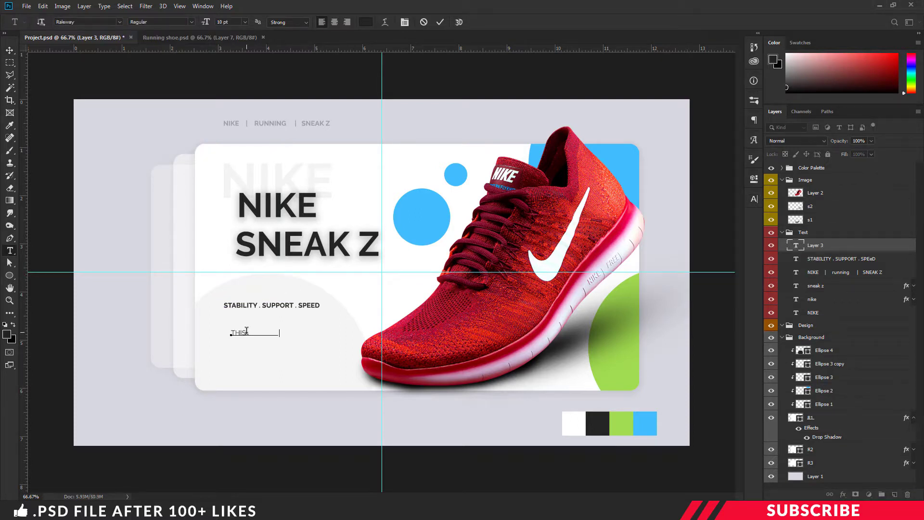
type("is state of art shoe  of the creation")
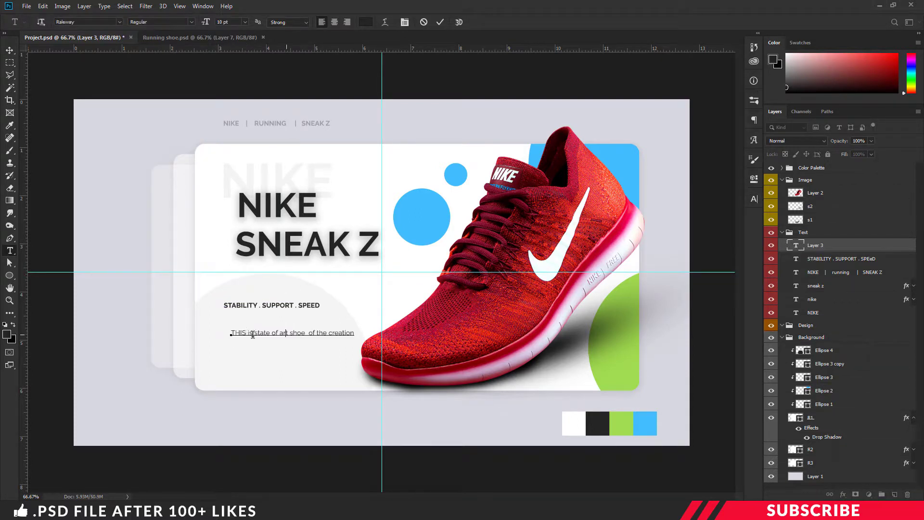
type(" made for hardcore runners and athelets and normal users with legs so give it a check now")
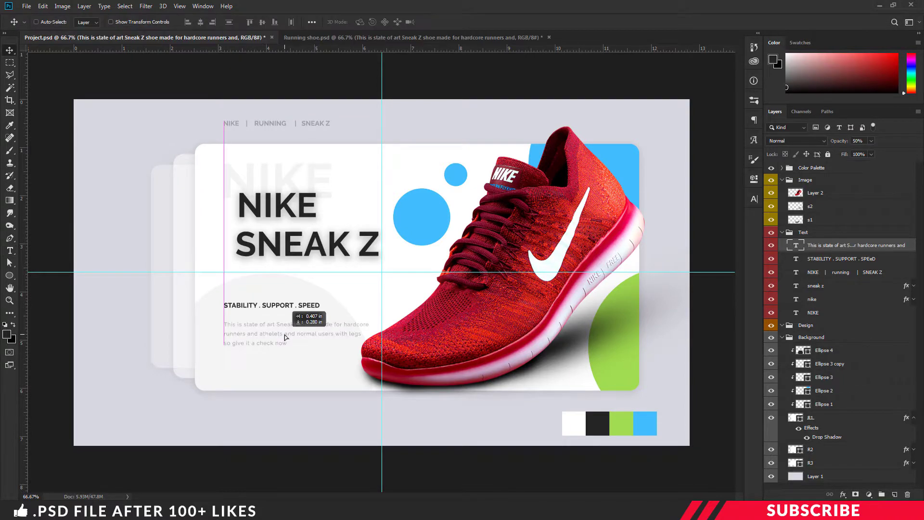
left_click_drag(285, 337, 285, 336)
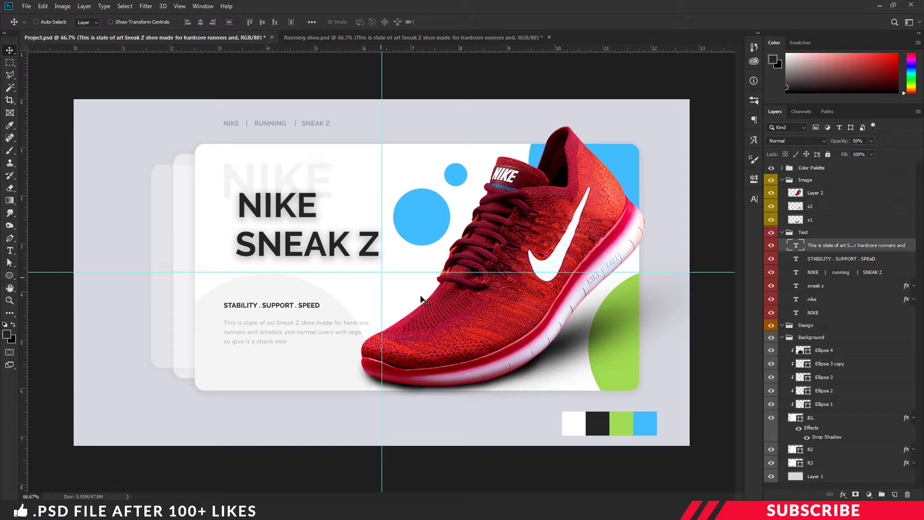
left_click(782, 232)
- Collapse the Image, Background and Design groups and add a new layer above Design
left_click(782, 179)
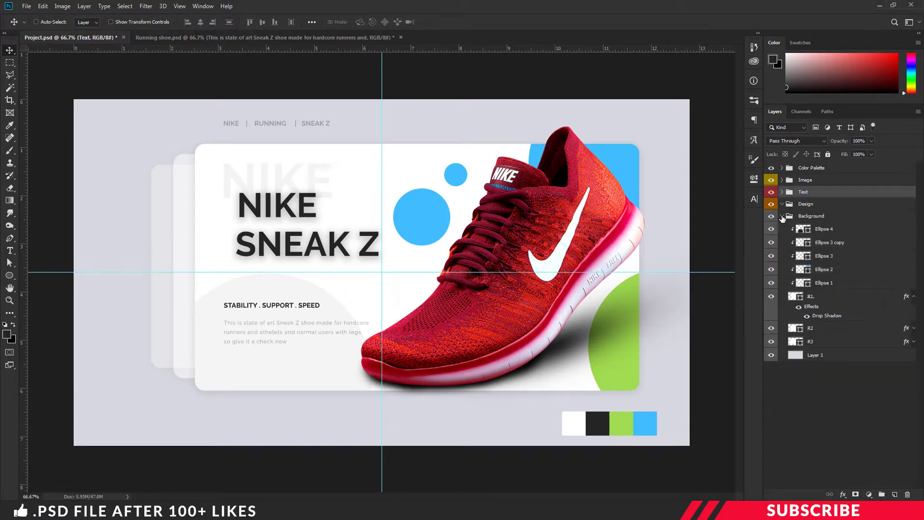
left_click(782, 216)
left_click(782, 204)
left_click(797, 207)
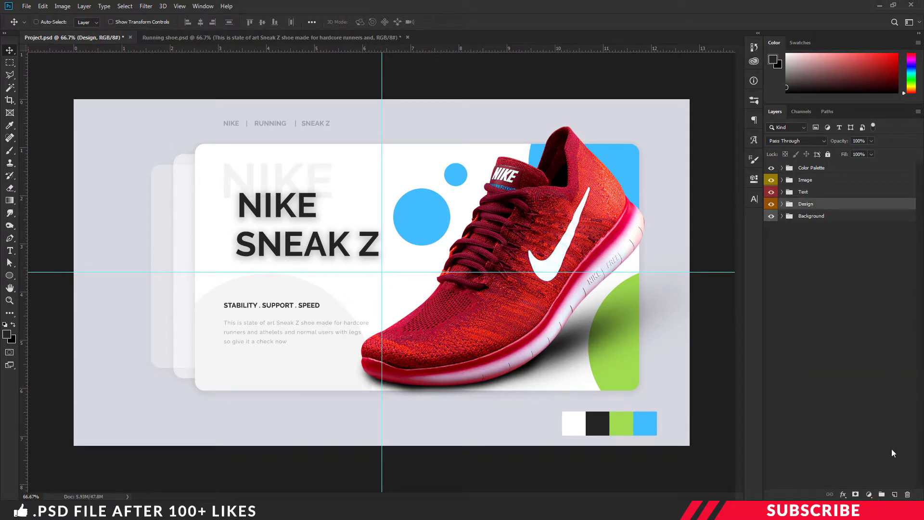
left_click(895, 494)
- Draw a thin 2 px vertical green (a1dc4f) line beside the description paragraph
key("u")
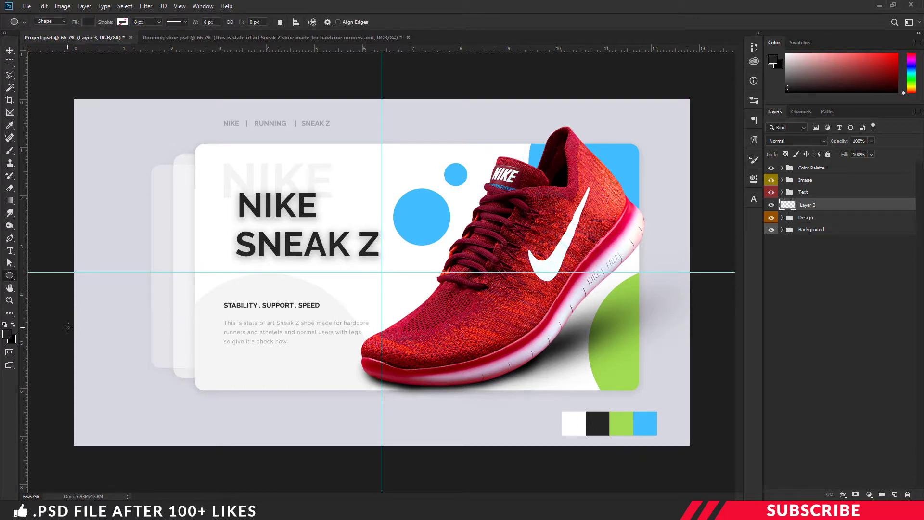
left_click(7, 335)
left_click(626, 421)
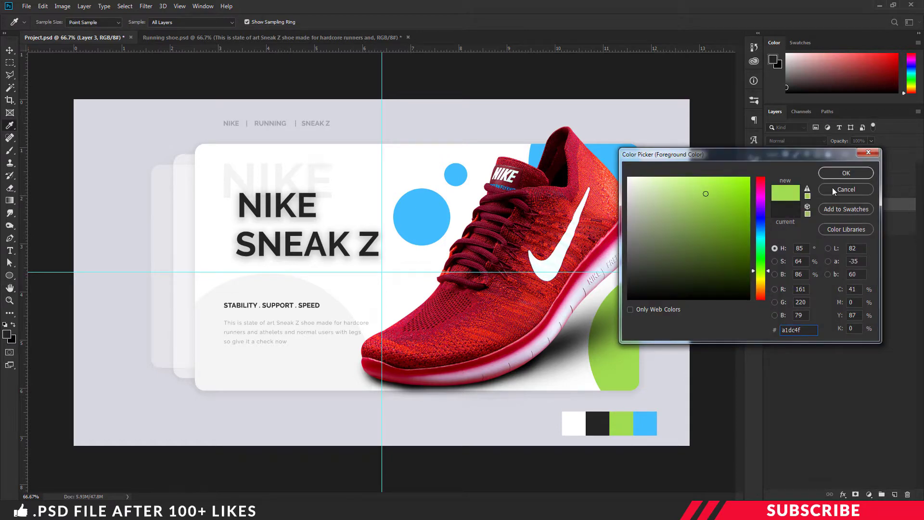
left_click(841, 174)
right_click(10, 274)
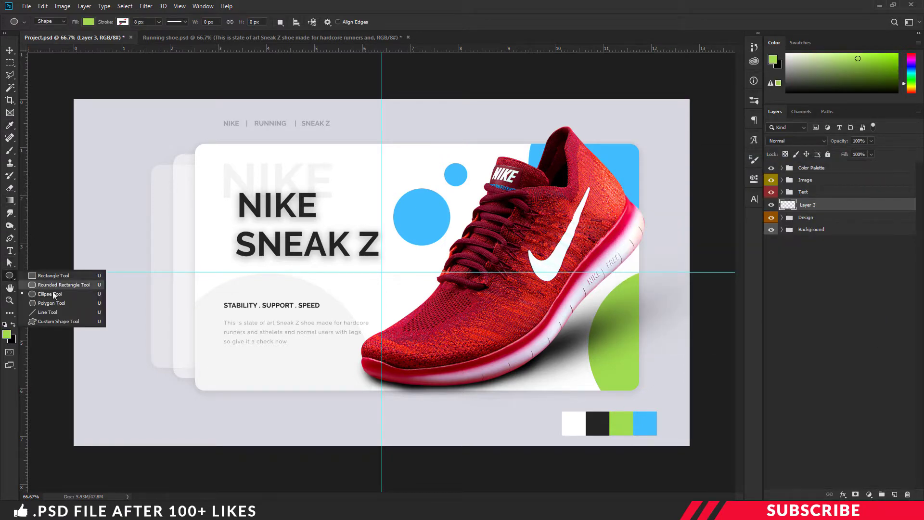
left_click(48, 312)
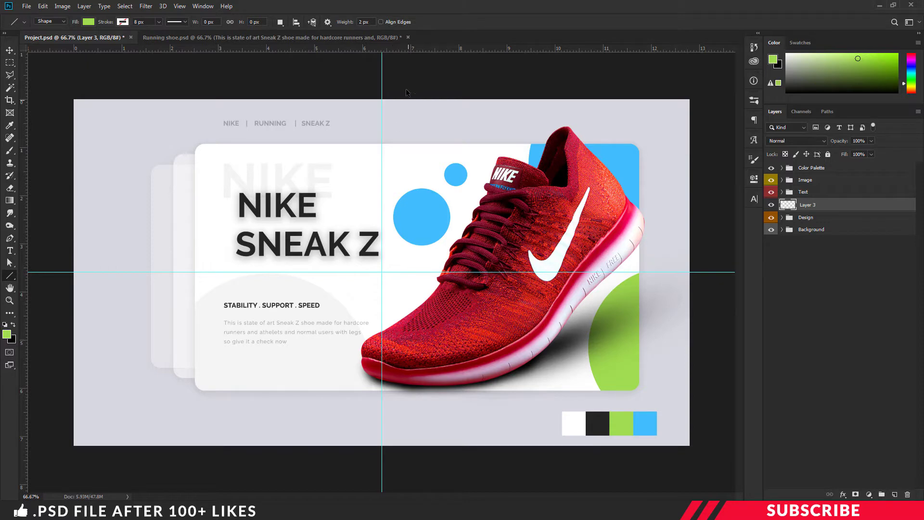
key("ctrl+plus")
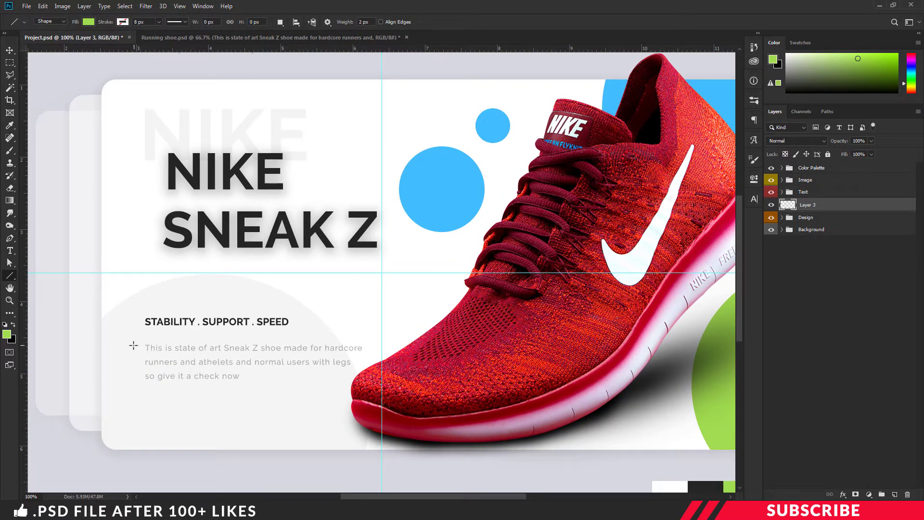
left_click_drag(133, 346, 136, 383)
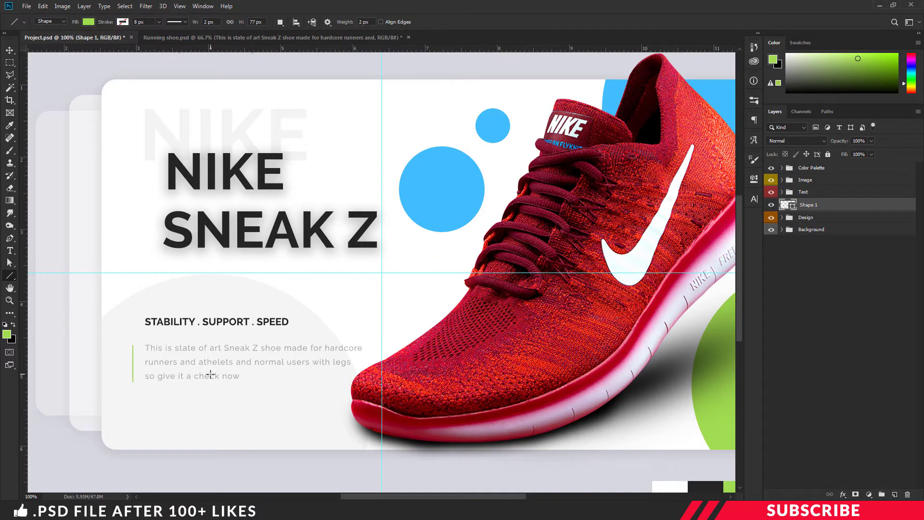
key("ctrl+minus")
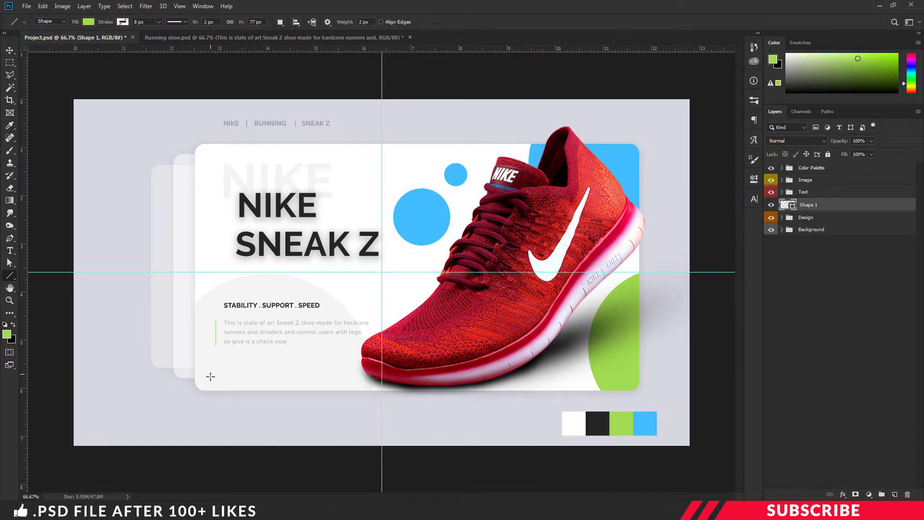
left_click(895, 495)
- Name the new layer b1 and set the foreground colour to white
double_click(811, 204)
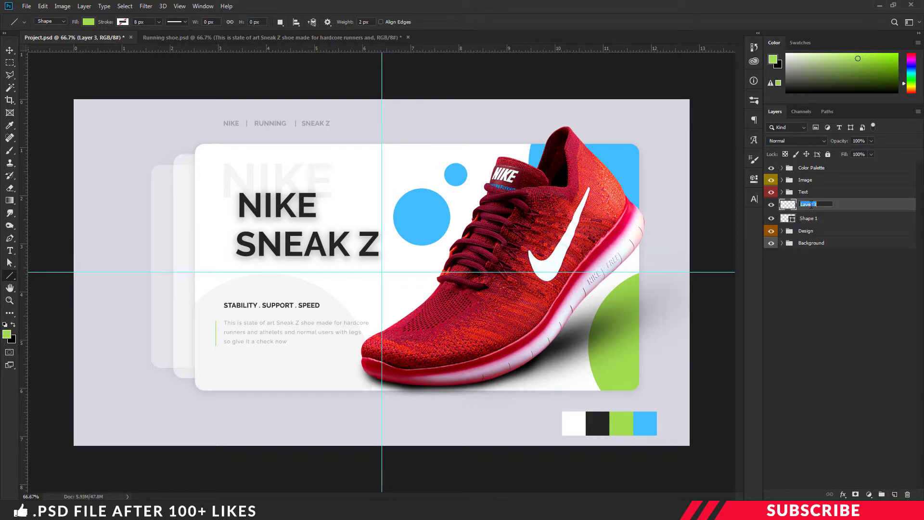
type("b1")
key("Return")
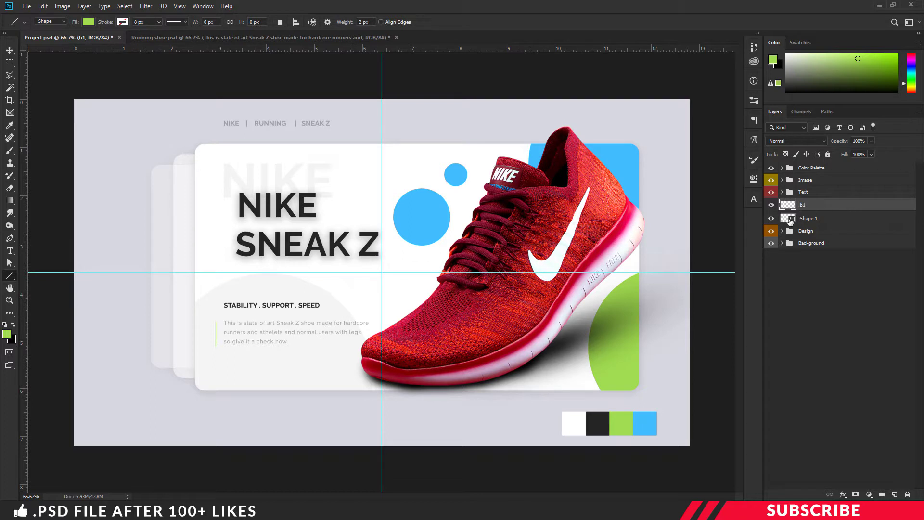
left_click(8, 334)
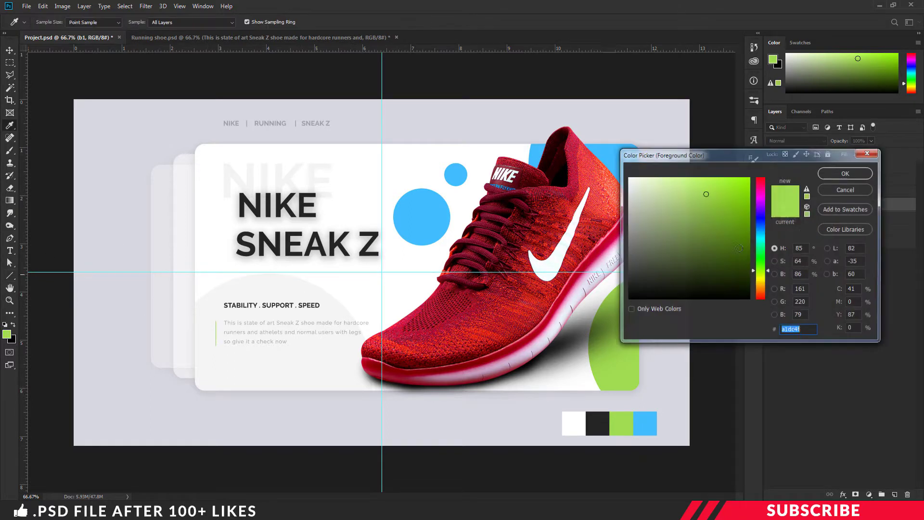
left_click(627, 178)
left_click(574, 421)
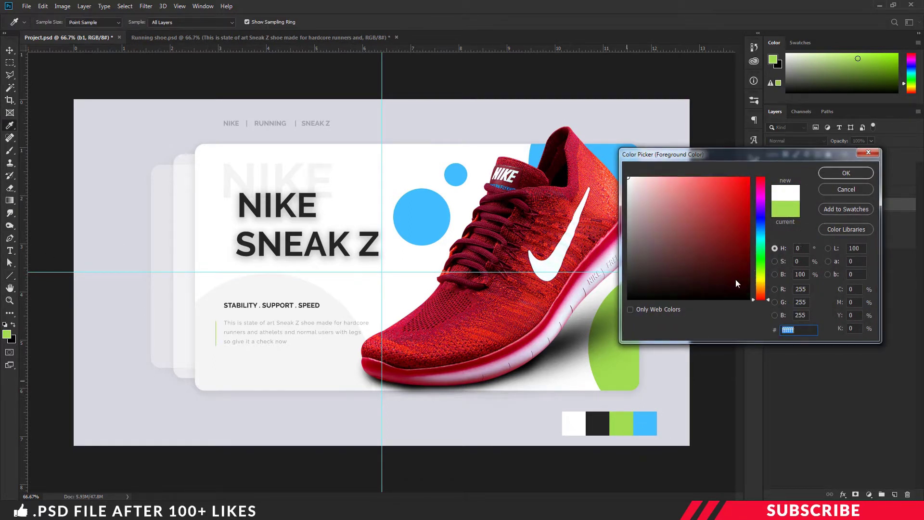
left_click(850, 181)
- Create a 179 × 47 px rounded rectangle with an 8 px corner radius
left_click(10, 276)
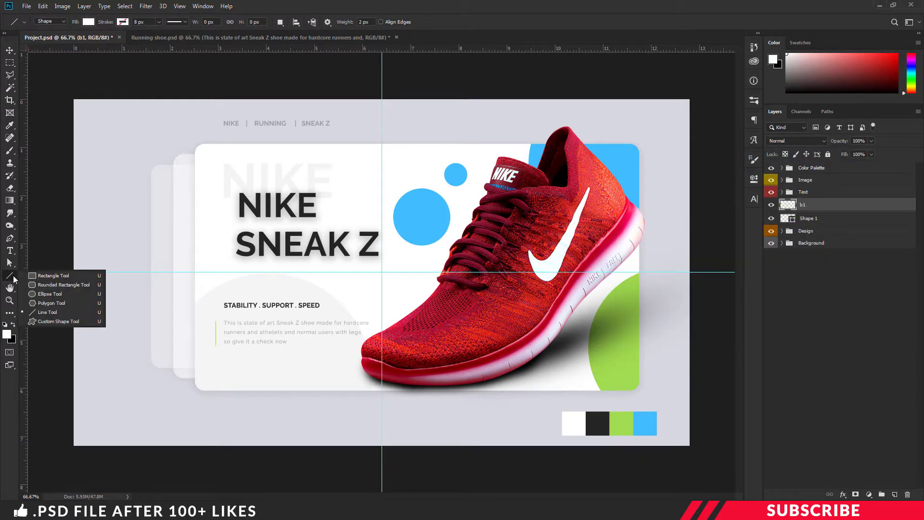
left_click(62, 285)
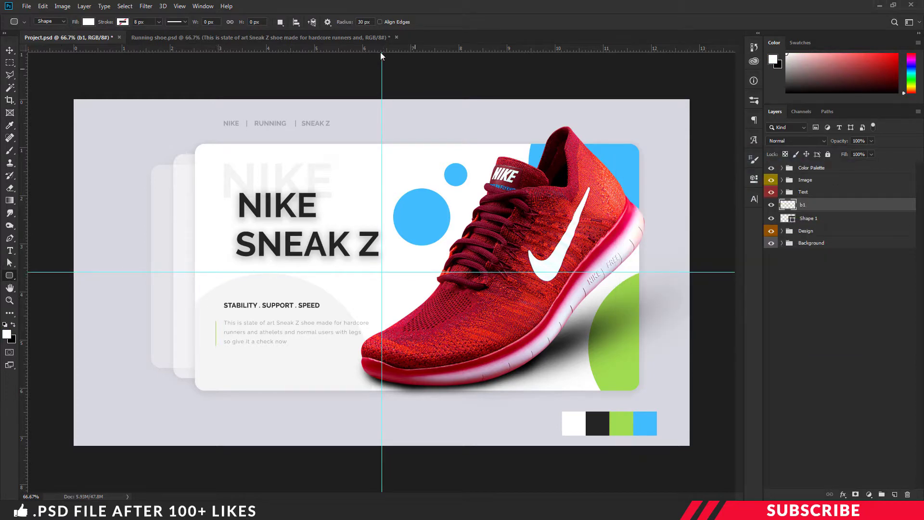
left_click(369, 22)
type("8")
key("Return")
left_click(351, 200)
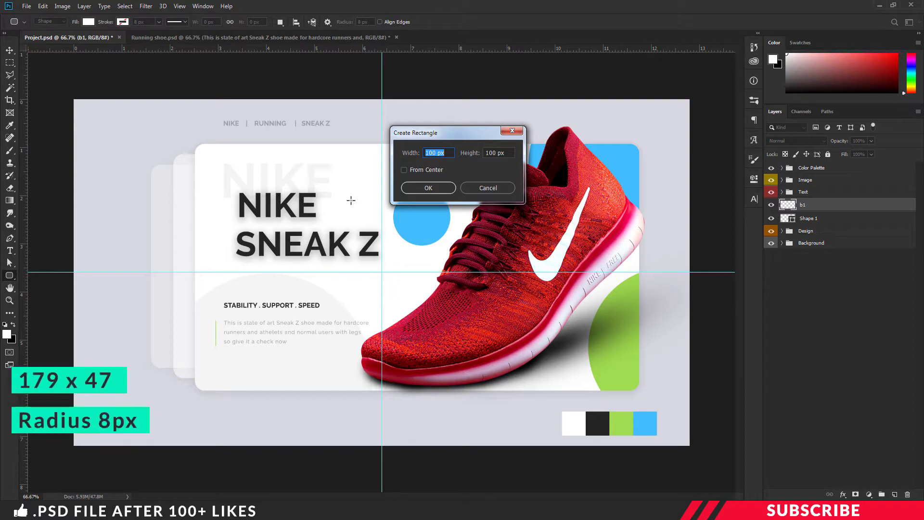
type("179")
key("Tab")
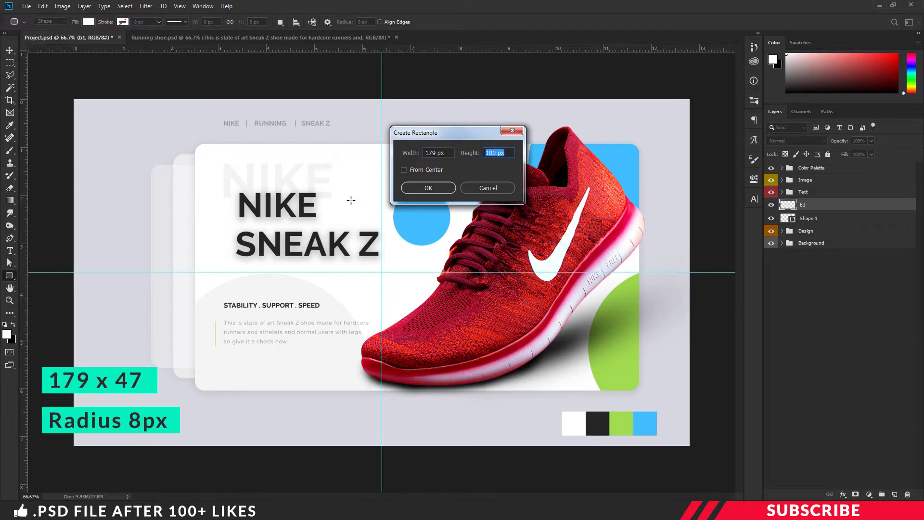
type("47")
key("Return")
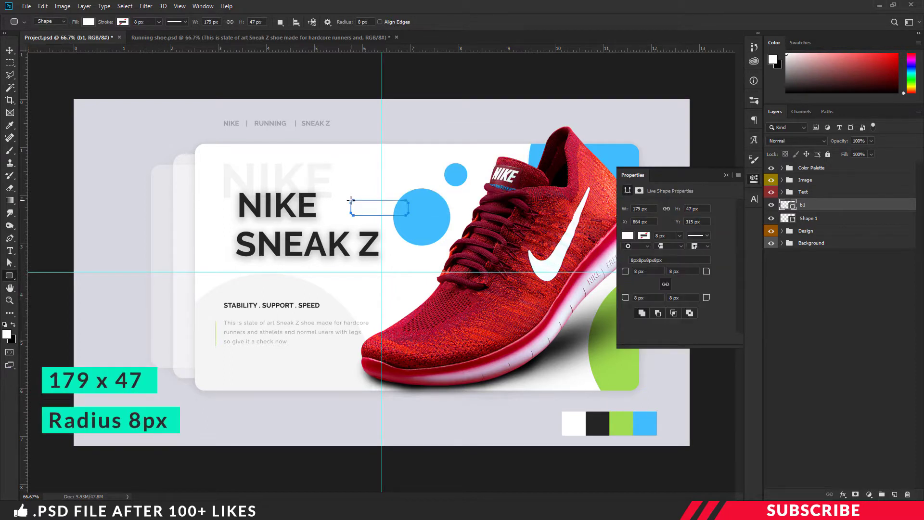
- Move the button below the description text and close the shape properties panel
key("v")
left_click_drag(388, 221, 276, 372)
left_click_drag(272, 372, 268, 371)
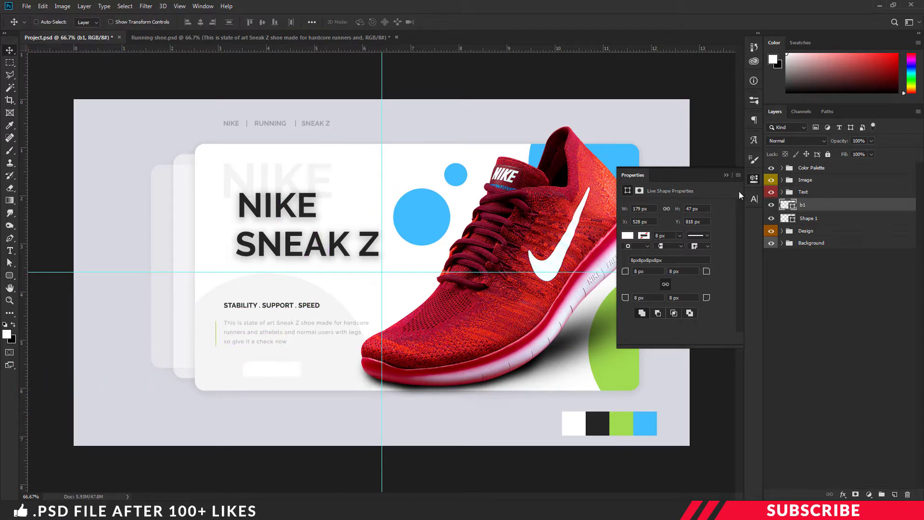
left_click(754, 179)
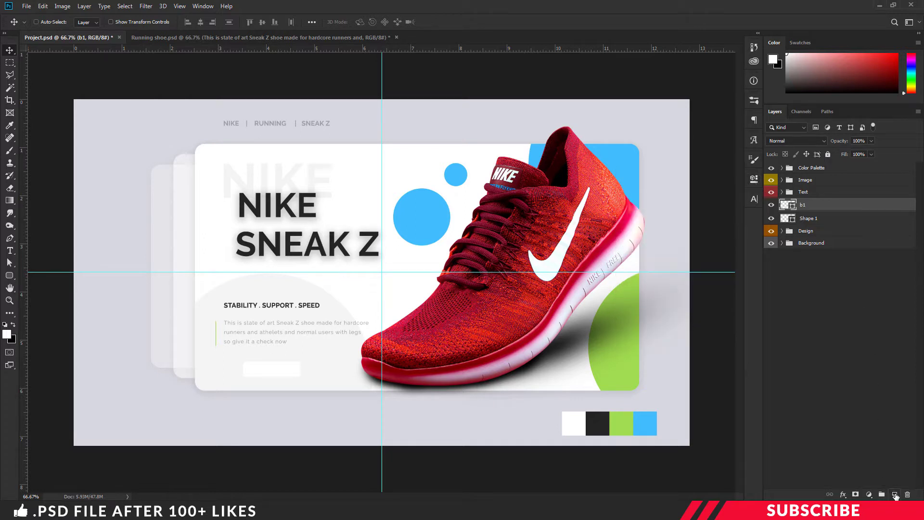
- Add a new layer above b1 named b2
left_click(895, 494)
double_click(810, 205)
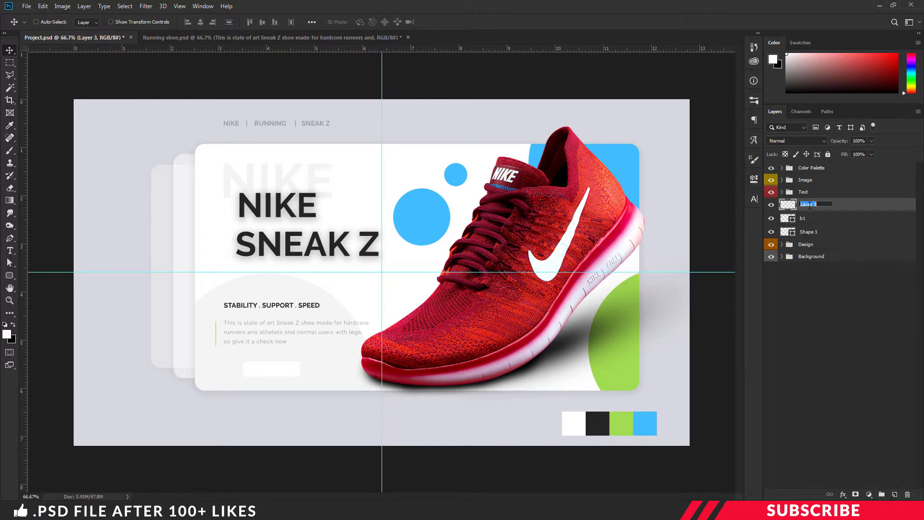
type("b2")
key("Return")
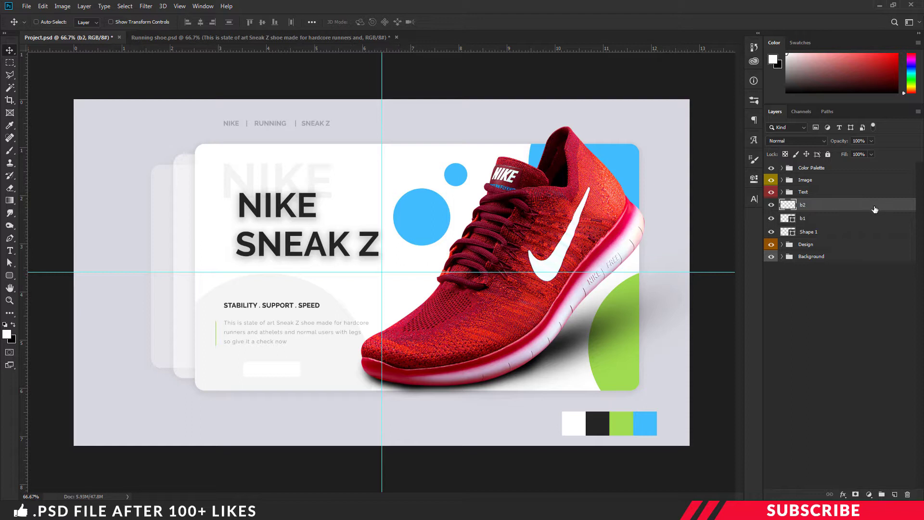
- Create a 127 × 42 px white rounded rectangle
key("u")
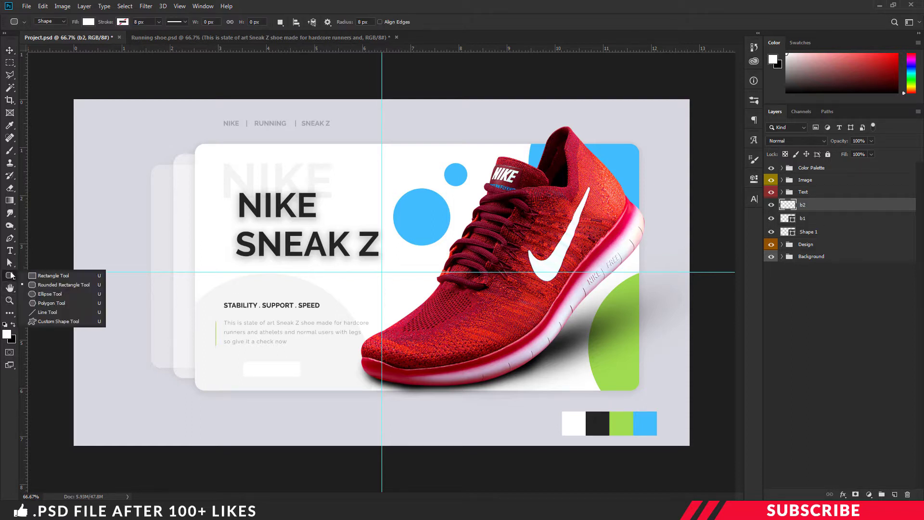
right_click(10, 276)
left_click(64, 285)
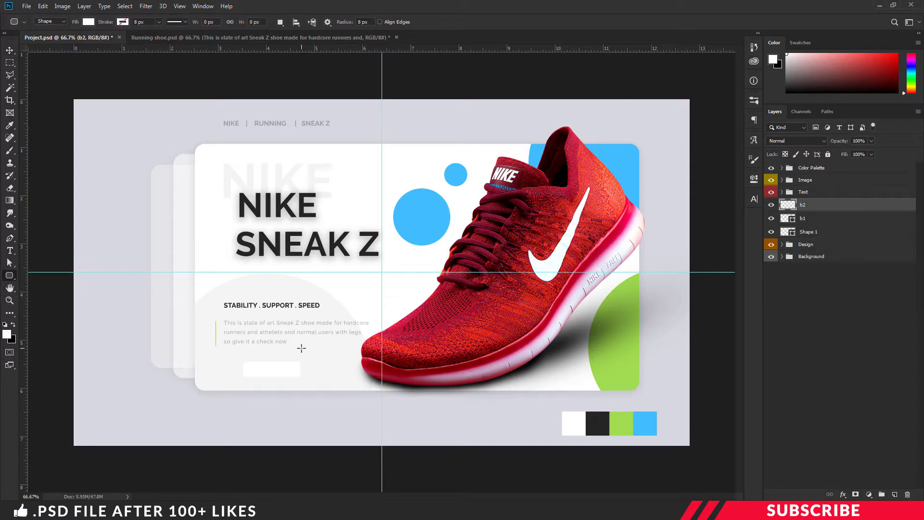
left_click(301, 348)
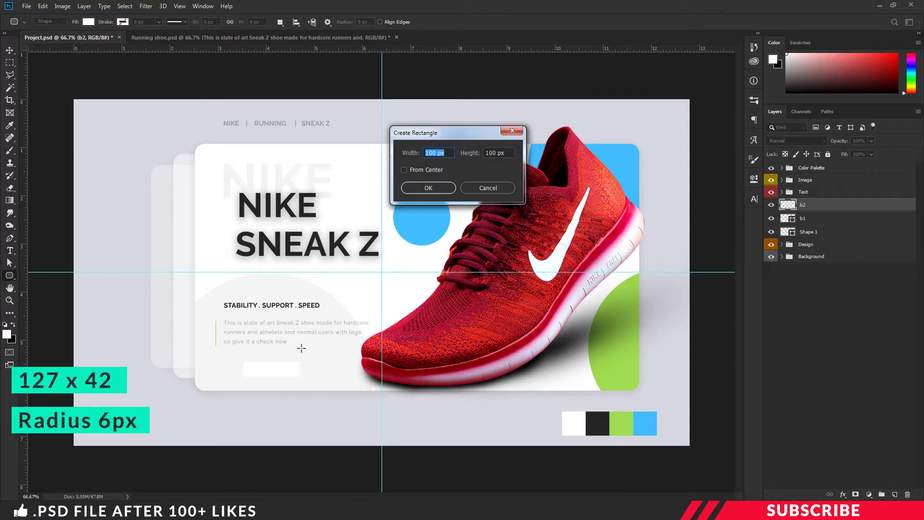
type("1")
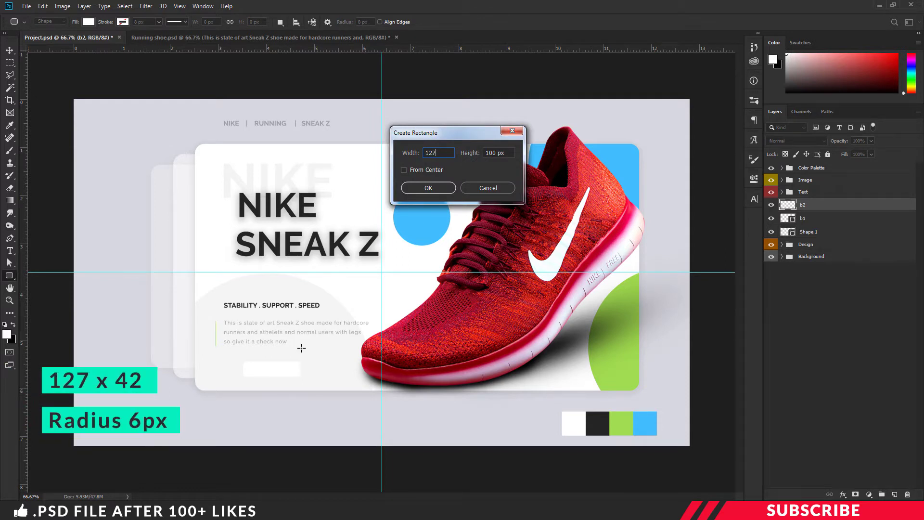
type("27")
key("Tab")
type("4")
key("Return")
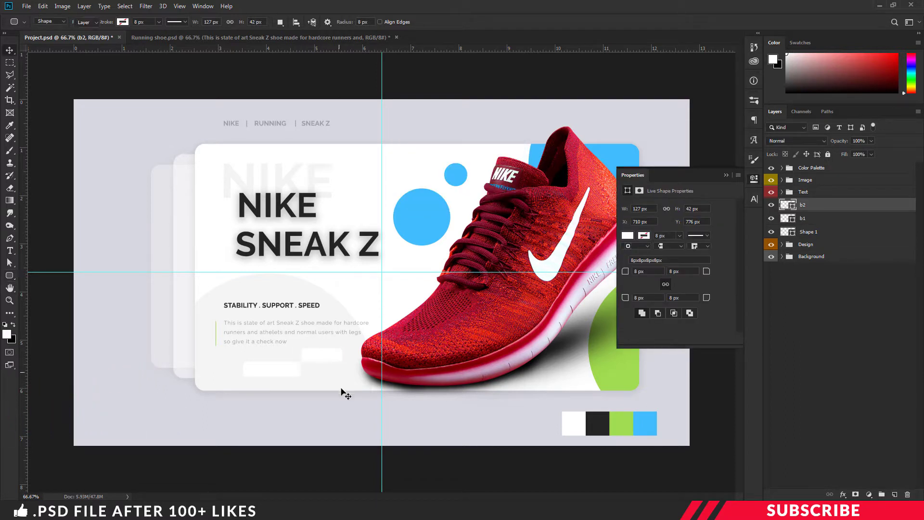
- Move the button below the card on the left and Alt-drag a copy beside it
key("v")
left_click_drag(324, 359, 238, 420)
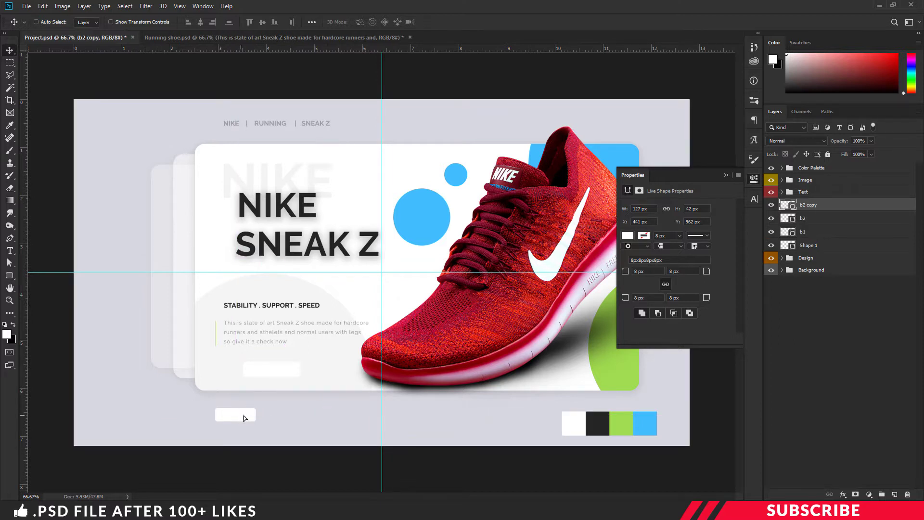
left_click_drag(249, 414, 315, 420, "alt")
left_click(753, 182)
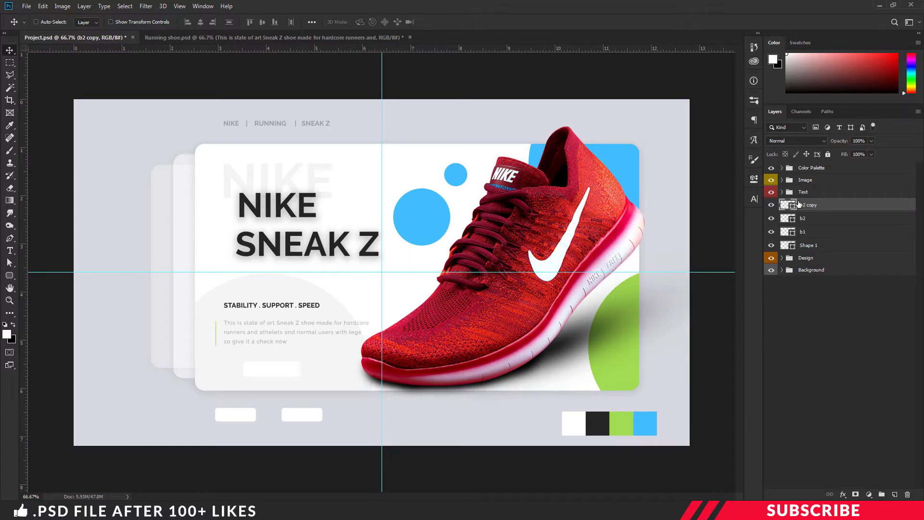
- Add a new layer above the top text layer and set the foreground to black #000000
left_click(782, 191)
left_click(822, 205)
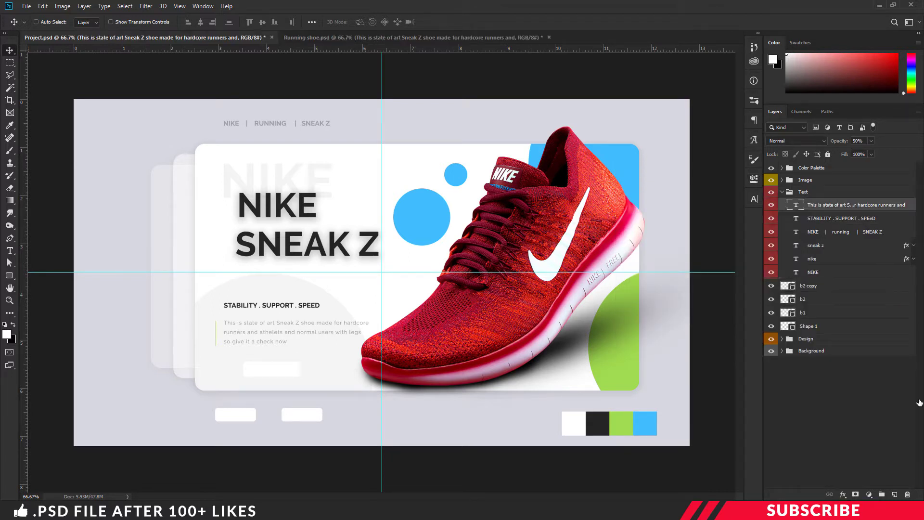
left_click(895, 495)
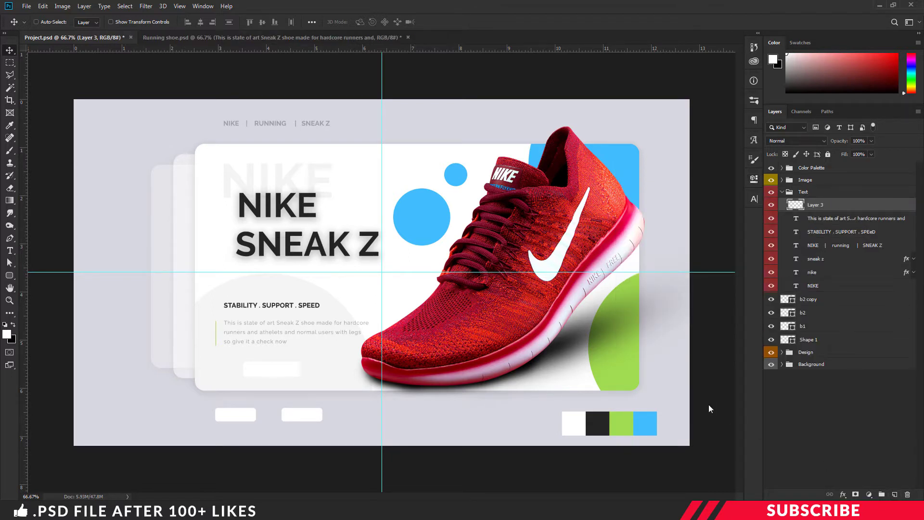
left_click(7, 334)
type("000000")
left_click(840, 173)
- Type a bold 7 pt 'MORE INFO' label on the b1 button and nudge it to centre
key("t")
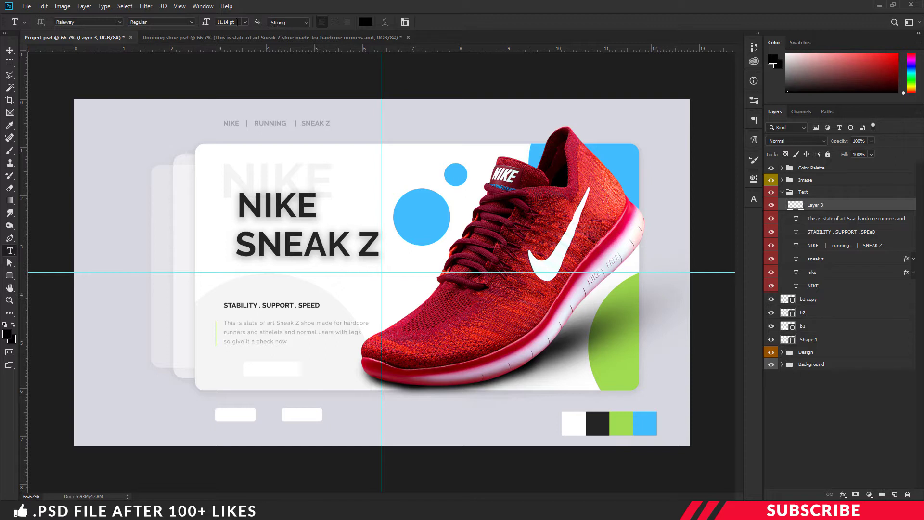
left_click(236, 22)
type("7")
left_click(263, 367)
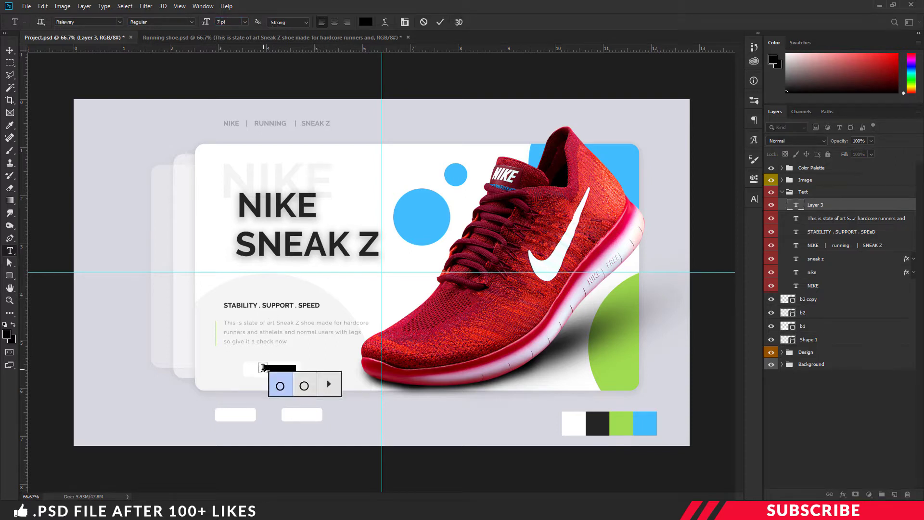
type("MORE INFO")
left_click(162, 21)
left_click(159, 131)
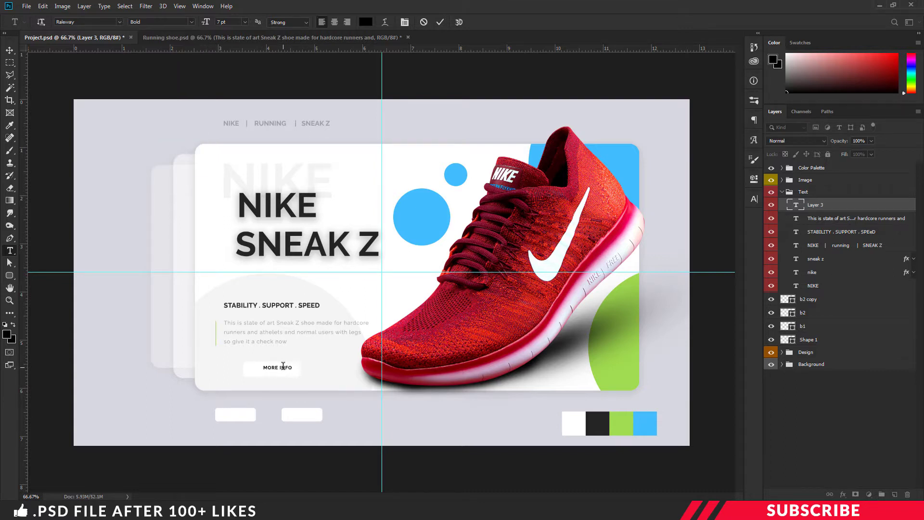
key("ctrl+Return")
key("v")
key("shift+Left")
key("shift+Left")
key("Down")
key("Down")
key("Down")
key("Down")
key("Down")
key("Down")
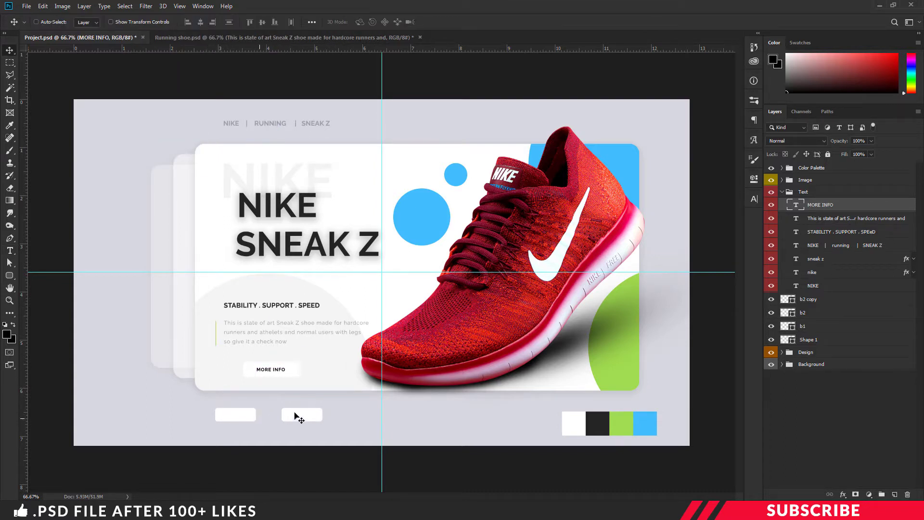
- Add a 6 pt 'BACK' label on the left lower button
left_click(895, 494)
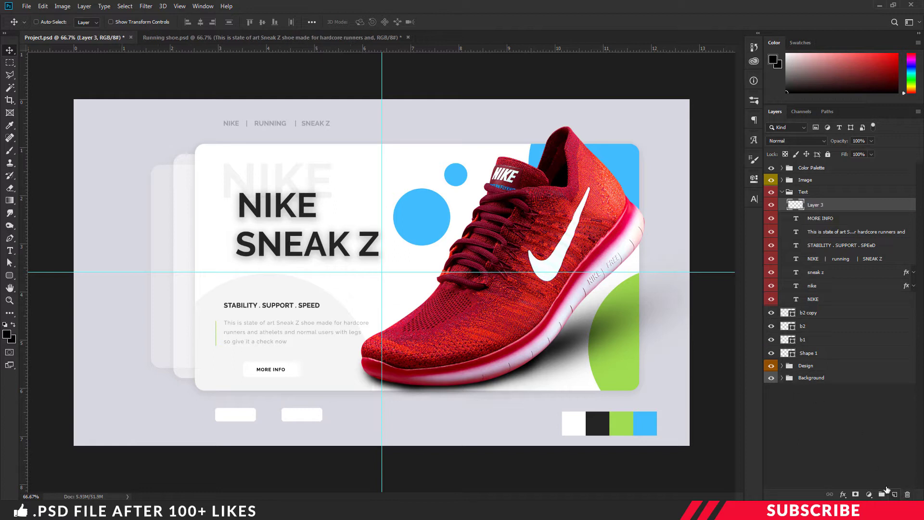
key("t")
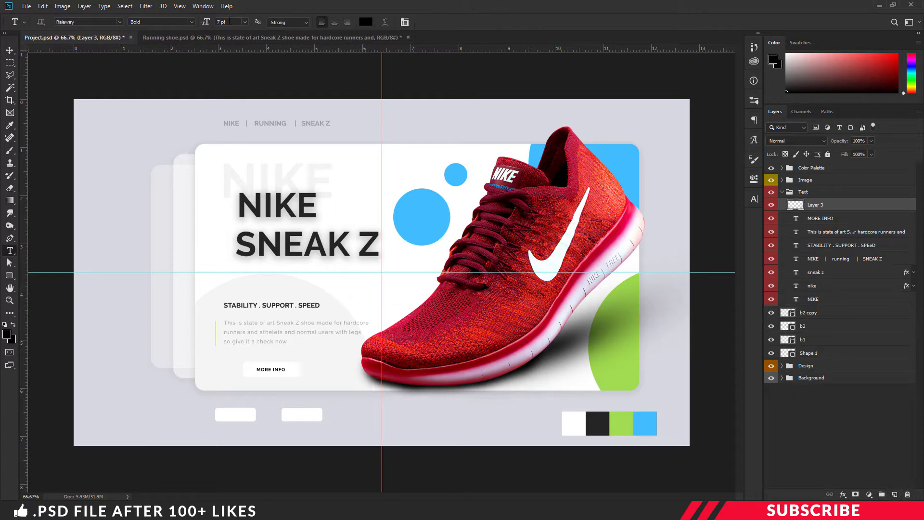
left_click(229, 21)
type("6")
key("Return")
left_click(232, 414)
type("BACK")
key("ctrl+Return")
- Duplicate the label onto the right button and change its text to FRONT
key("ctrl+plus")
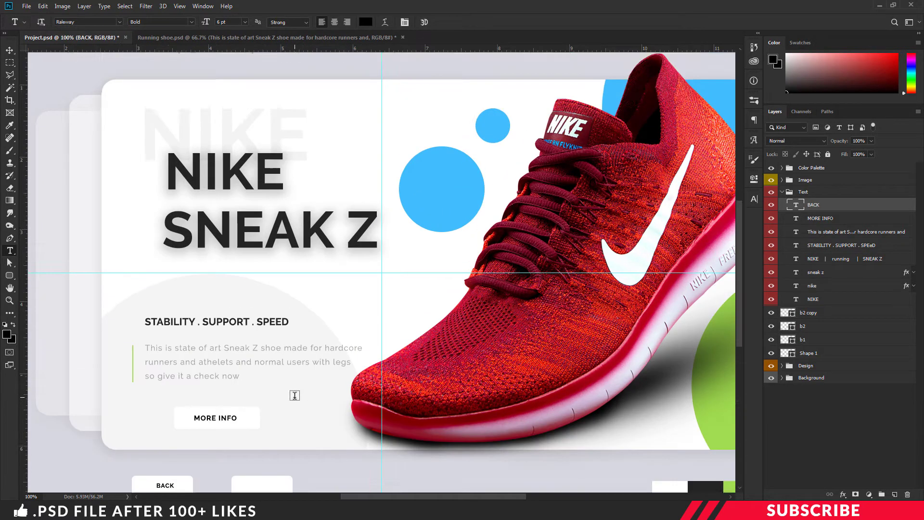
scroll(294, 395, "down", 2)
key("v")
left_click_drag(186, 426, 265, 440)
double_click(266, 440)
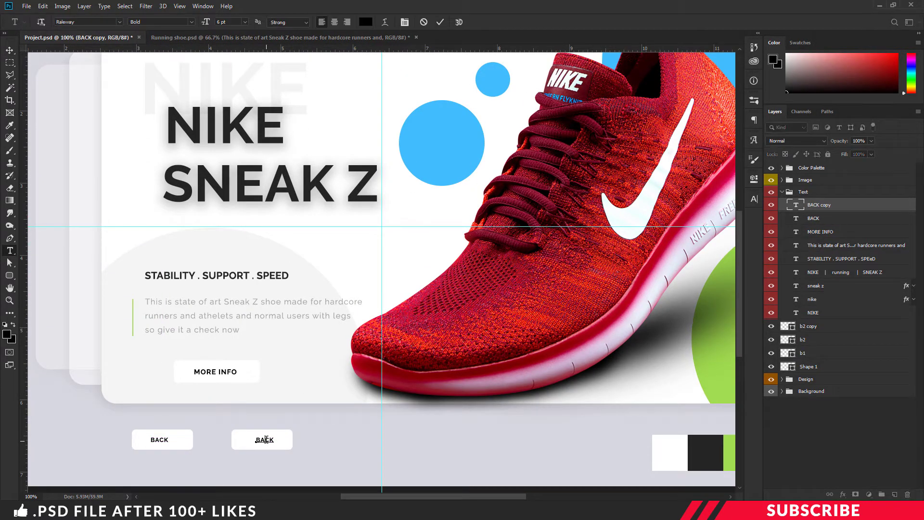
key("ctrl+a")
type("FRONT")
key("ctrl+Return")
key("ctrl+minus")
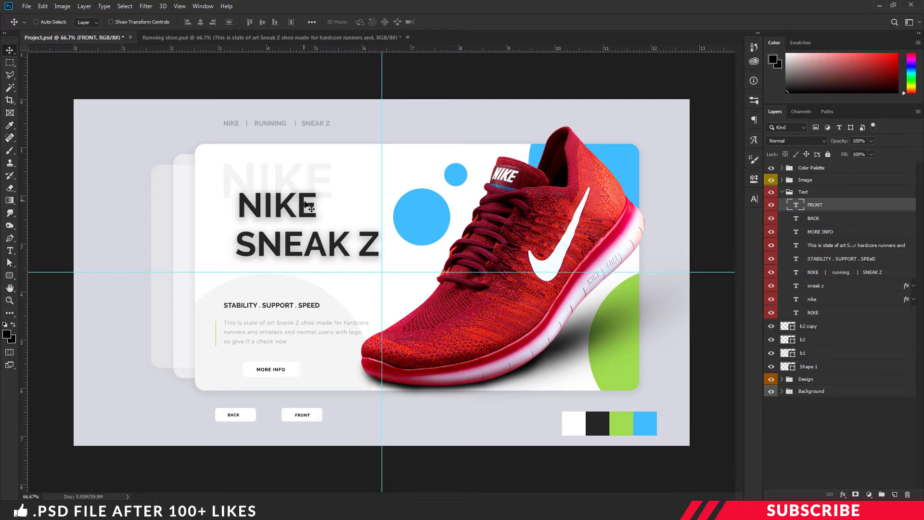
- Copy the nike layer's style and paste it onto b1, b2 and b2 copy
left_click(817, 300)
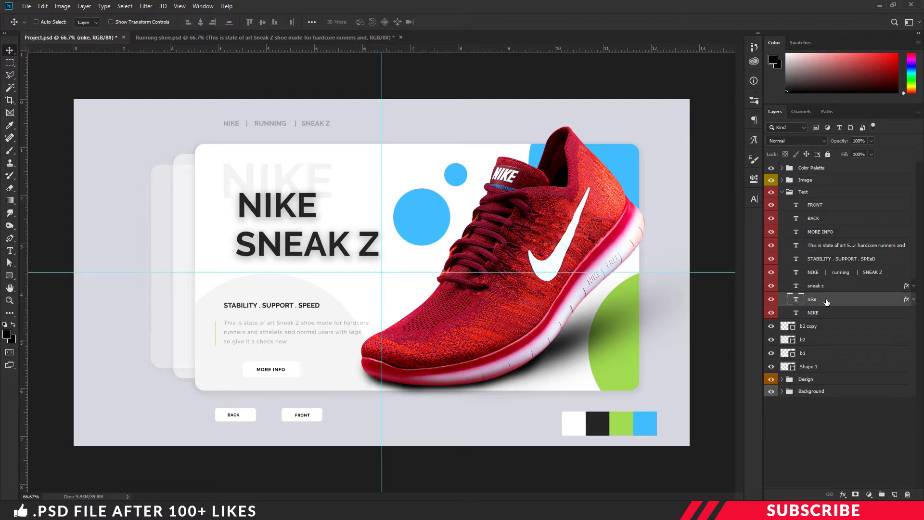
right_click(826, 300)
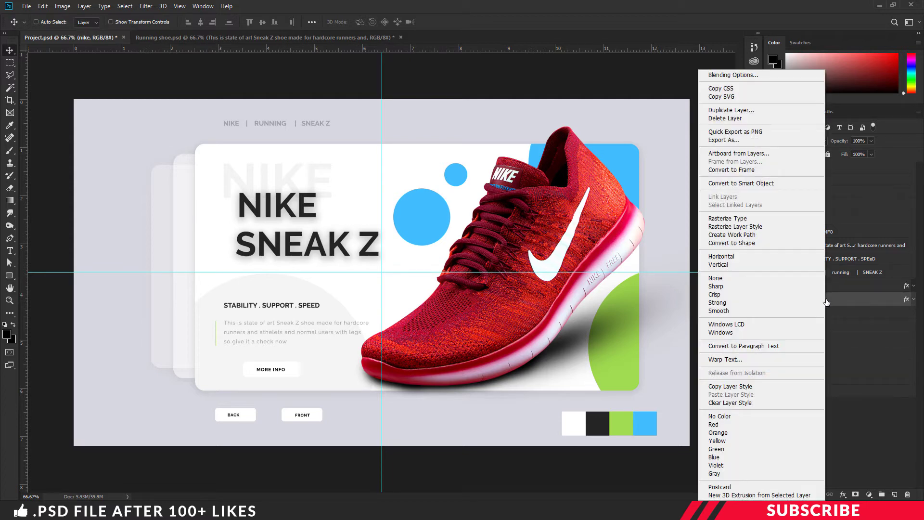
left_click(741, 386)
left_click(783, 192)
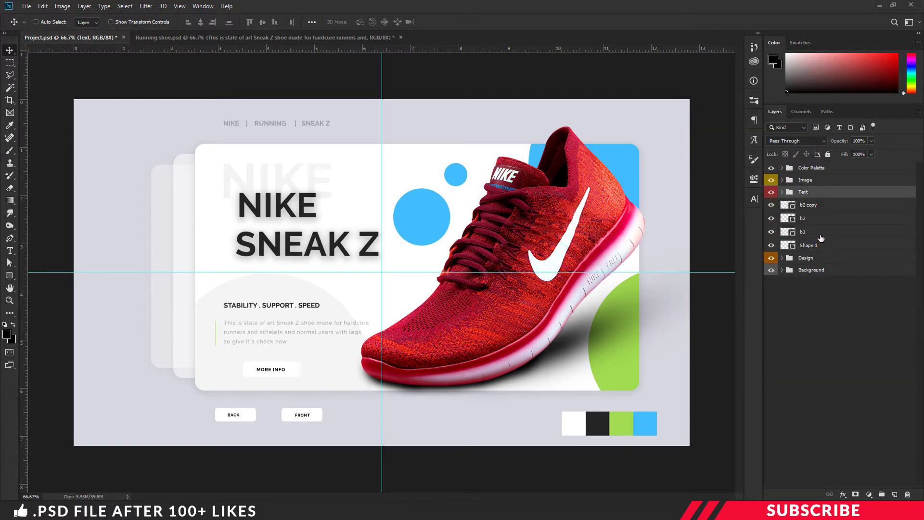
left_click(819, 235)
left_click(817, 218, "ctrl")
left_click(817, 206, "ctrl")
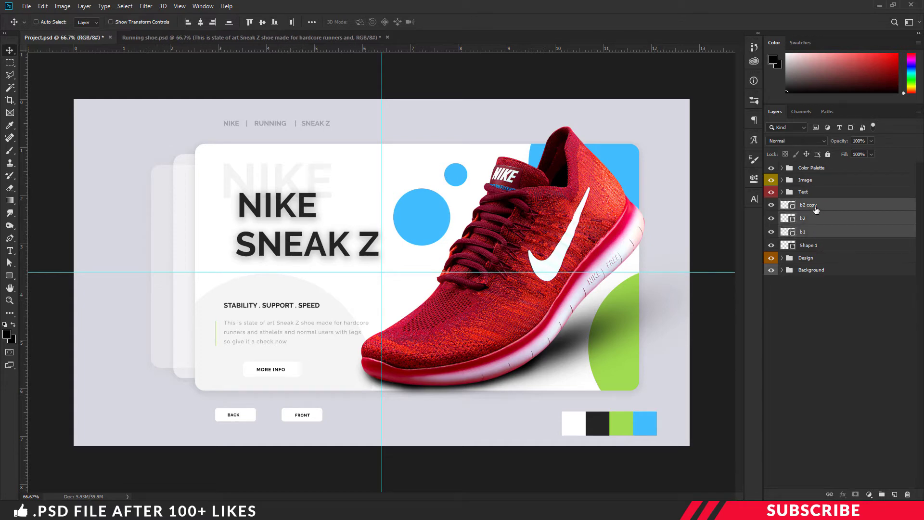
right_click(816, 207)
left_click(717, 321)
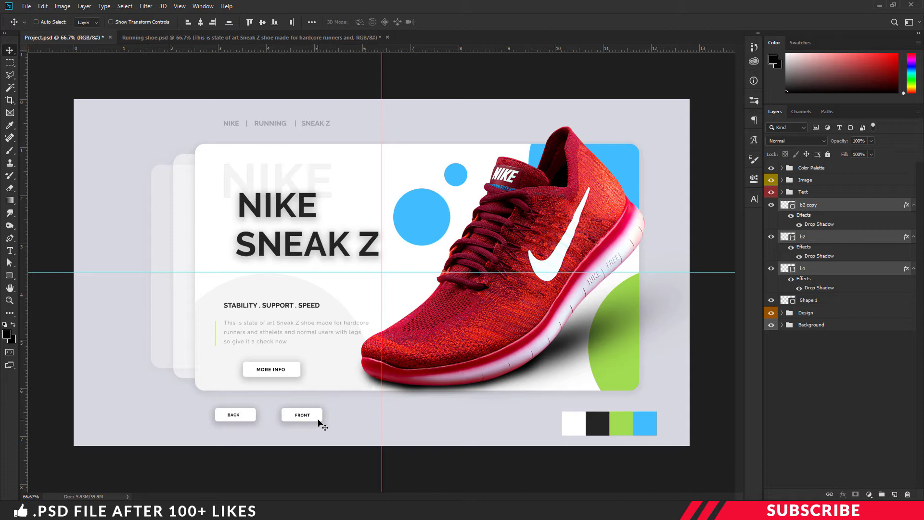
- Lower b1's drop shadow opacity to 8% and paste that style onto all three buttons
double_click(815, 288)
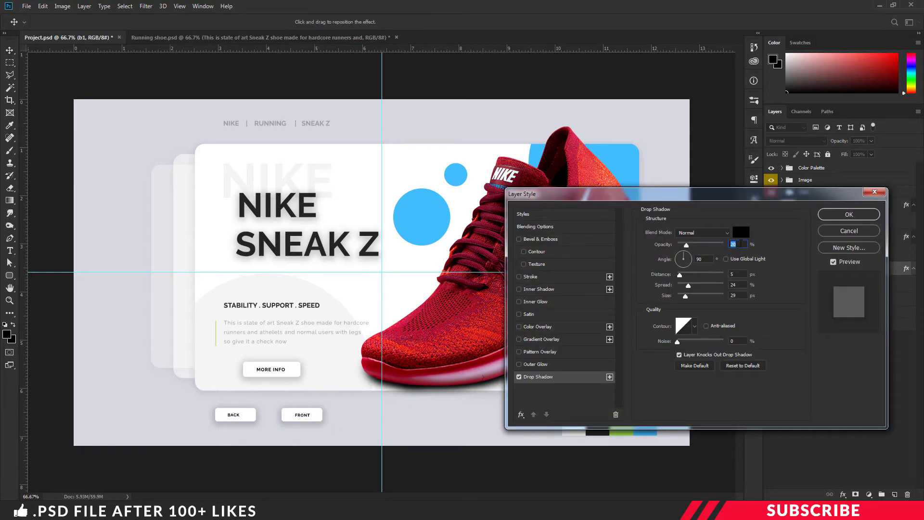
type("8")
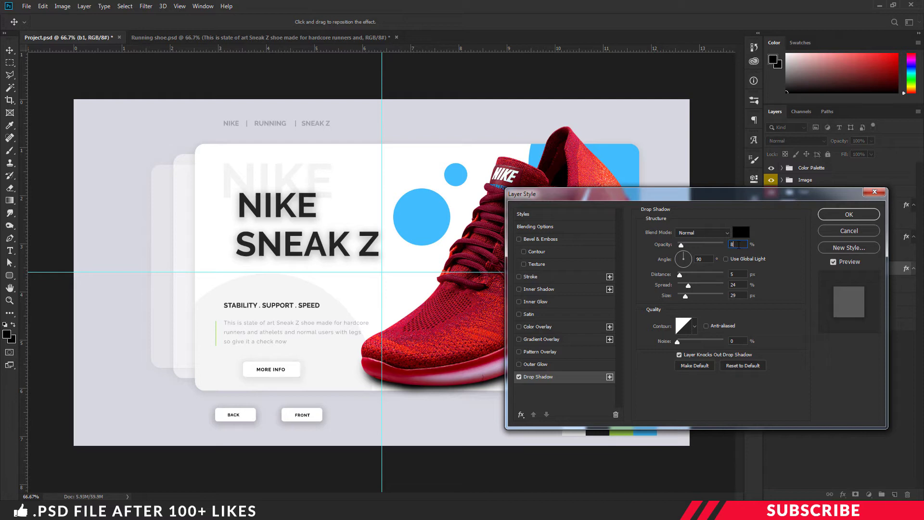
left_click(850, 214)
right_click(845, 268)
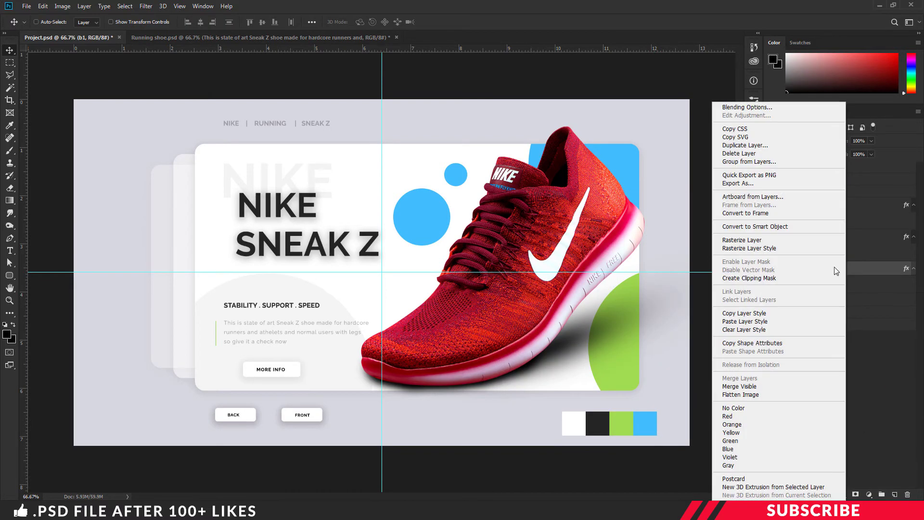
left_click(753, 314)
left_click(819, 212, "shift")
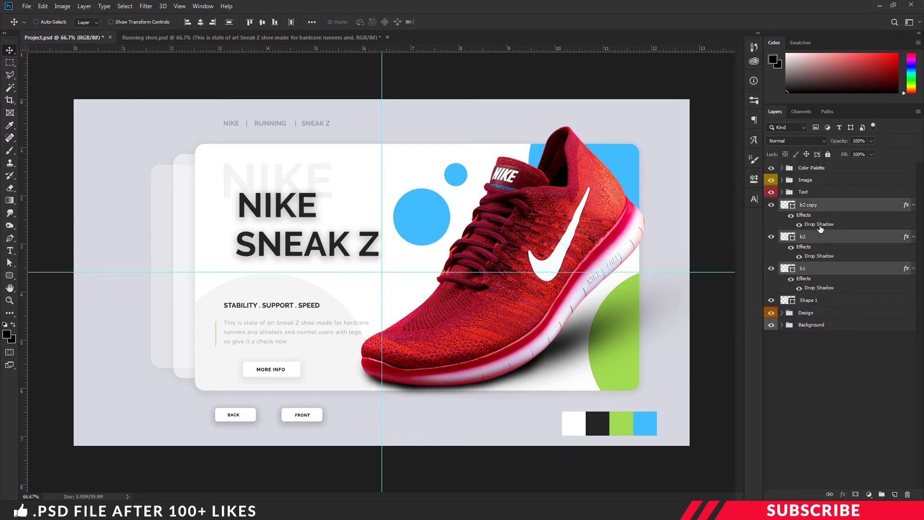
right_click(821, 228)
left_click(735, 321)
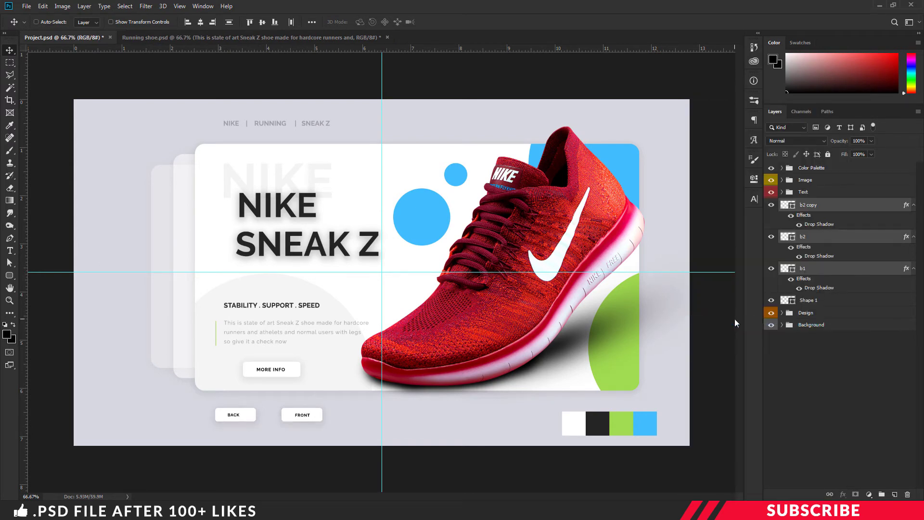
left_click(771, 169)
- Zoom out to 50% and hide the guide lines
key("ctrl+minus")
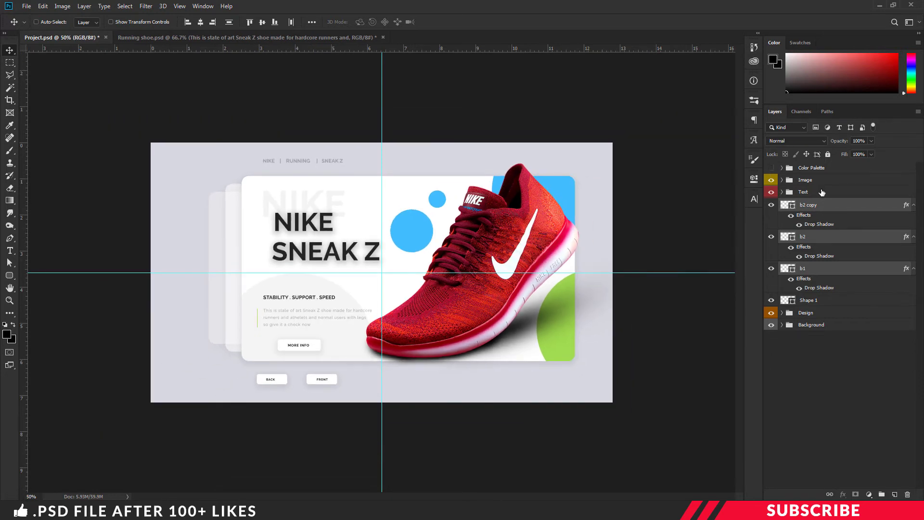
key("ctrl+semicolon")
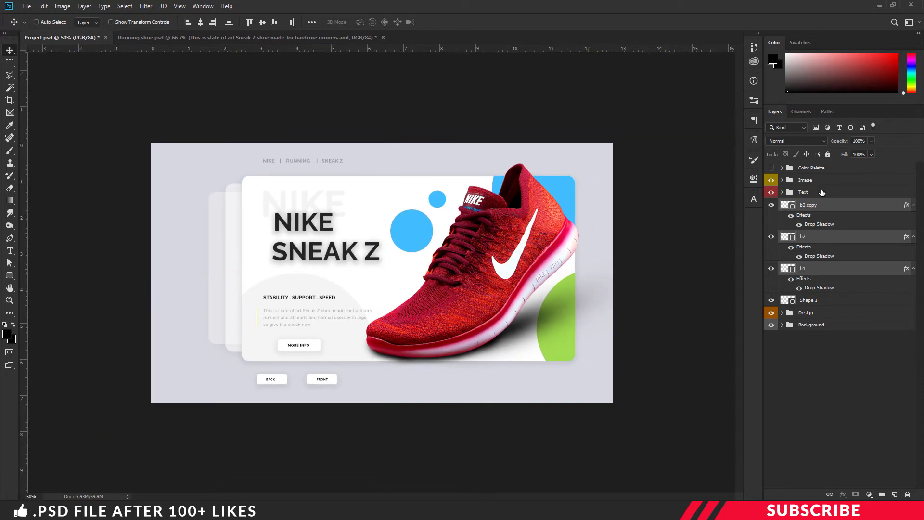